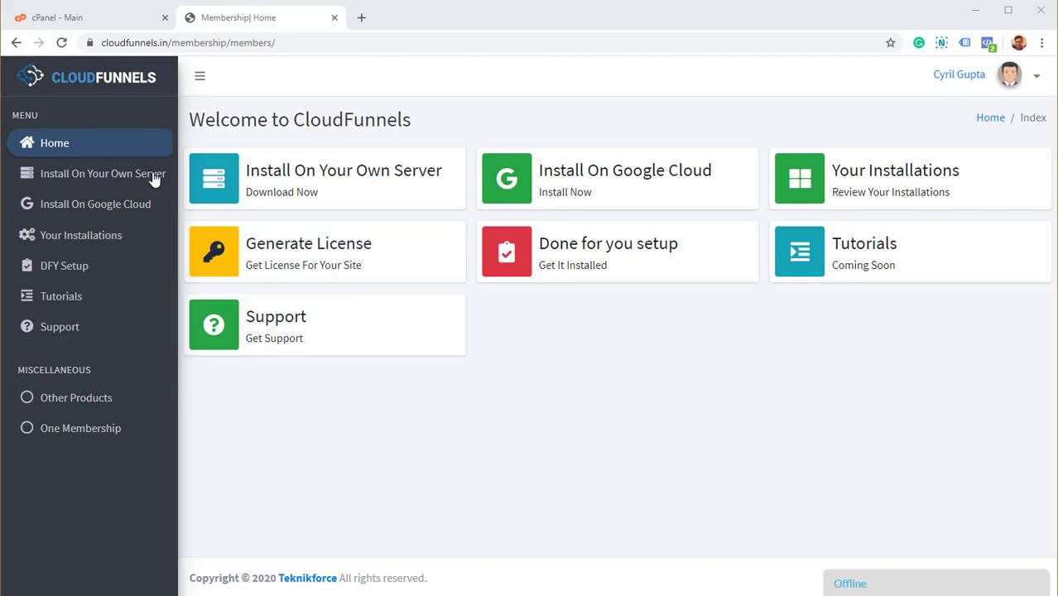
Open the Install On Your Own Server instructions and review the PHP requirement in the intro.
{"action": "left_click", "coordinate": [143, 40]}
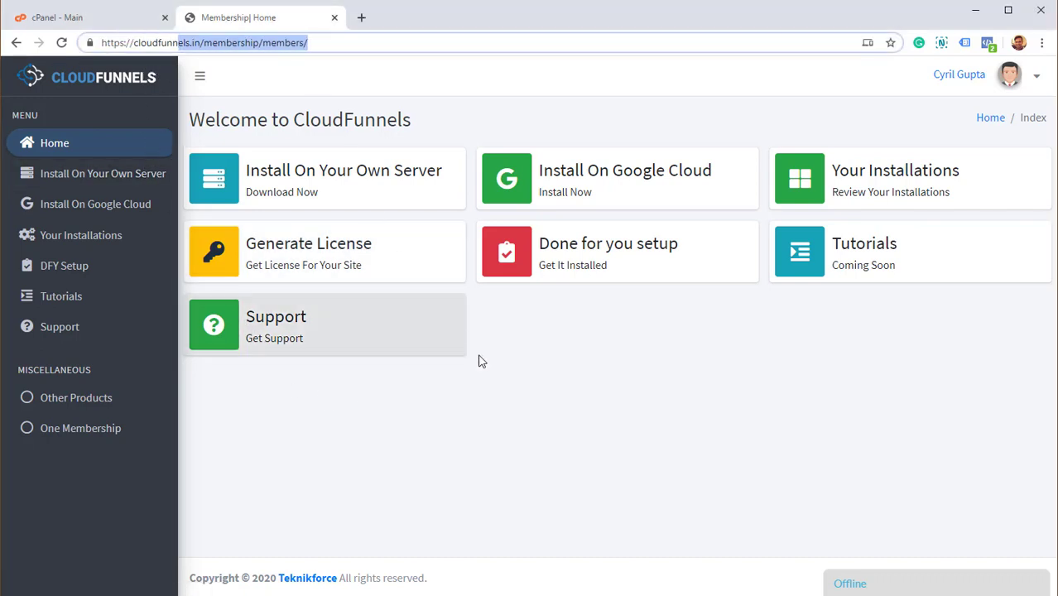
{"action": "left_click", "coordinate": [582, 407]}
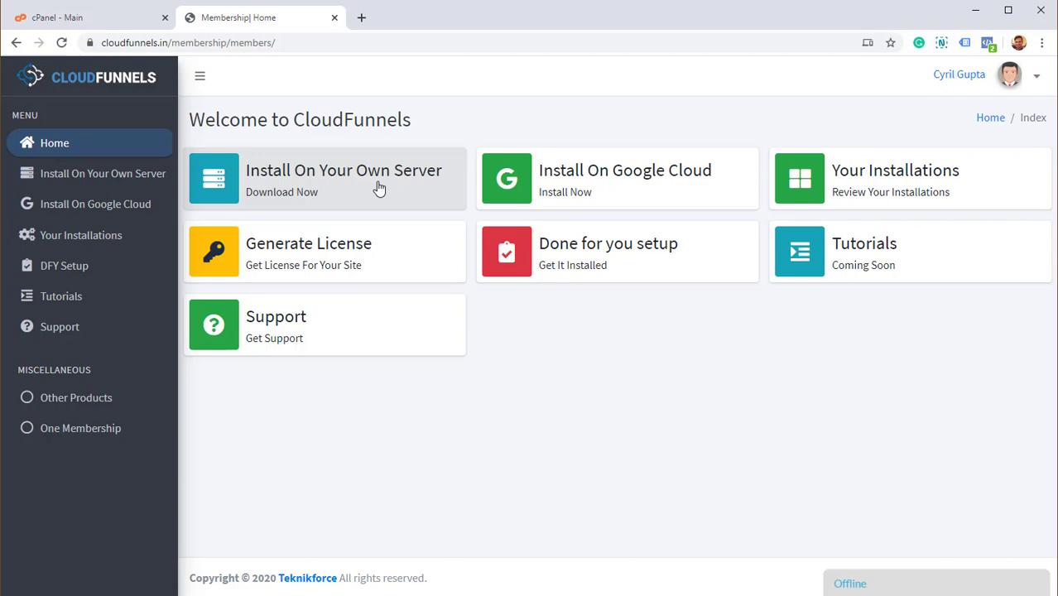
{"action": "left_click", "coordinate": [377, 187]}
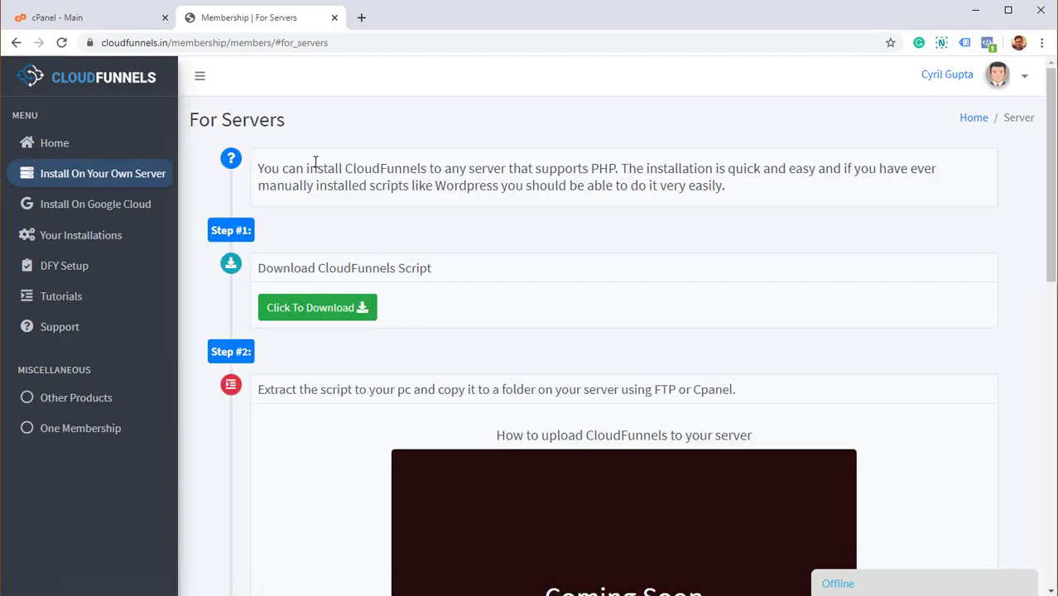
{"action": "left_click_drag", "start_coordinate": [316, 168], "coordinate": [669, 185]}
{"action": "left_click", "coordinate": [665, 185]}
{"action": "left_click_drag", "start_coordinate": [598, 168], "coordinate": [616, 169]}
{"action": "left_click", "coordinate": [662, 177]}
{"action": "double_click", "coordinate": [605, 167]}
Download the Cloud-Funnels.zip script from the Download CloudFunnels Script step.
{"action": "scroll", "coordinate": [447, 227], "scroll_direction": "down", "scroll_amount": 6}
{"action": "scroll", "coordinate": [446, 229], "scroll_direction": "up", "scroll_amount": 6}
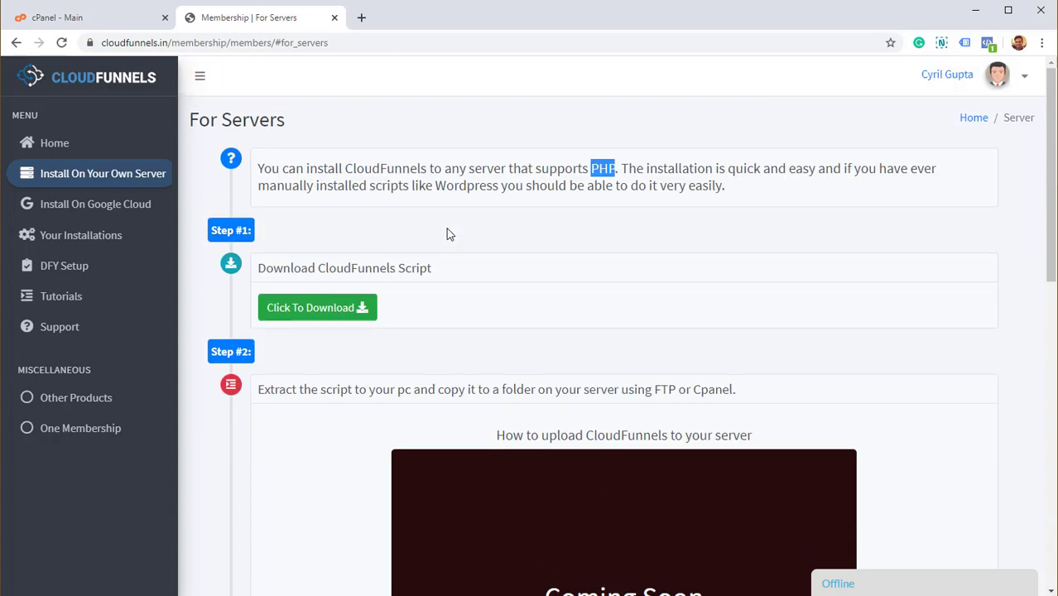
{"action": "left_click_drag", "start_coordinate": [283, 270], "coordinate": [398, 274]}
{"action": "left_click", "coordinate": [398, 274]}
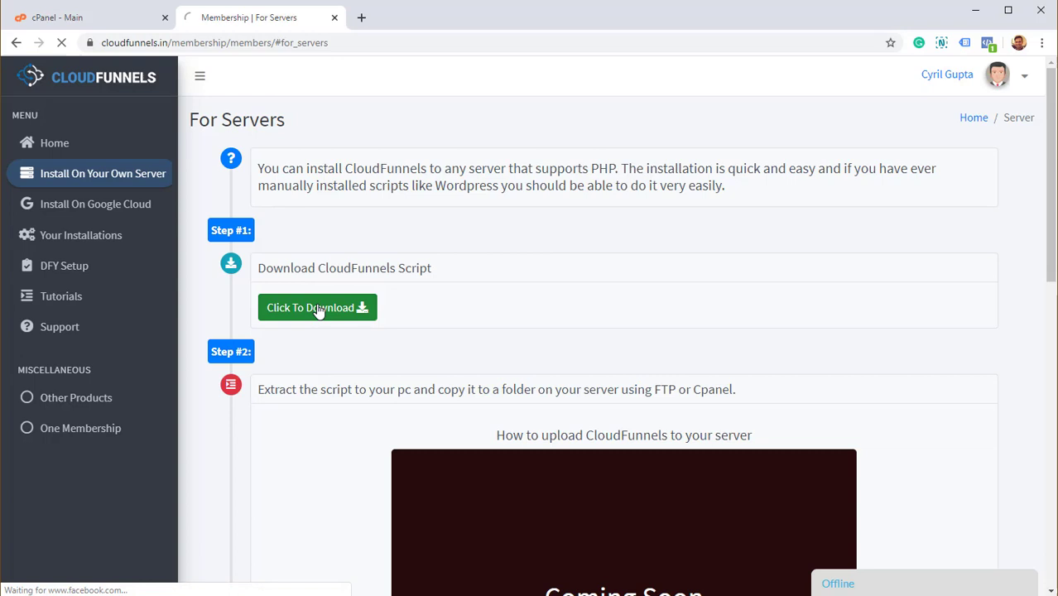
{"action": "left_click", "coordinate": [318, 308]}
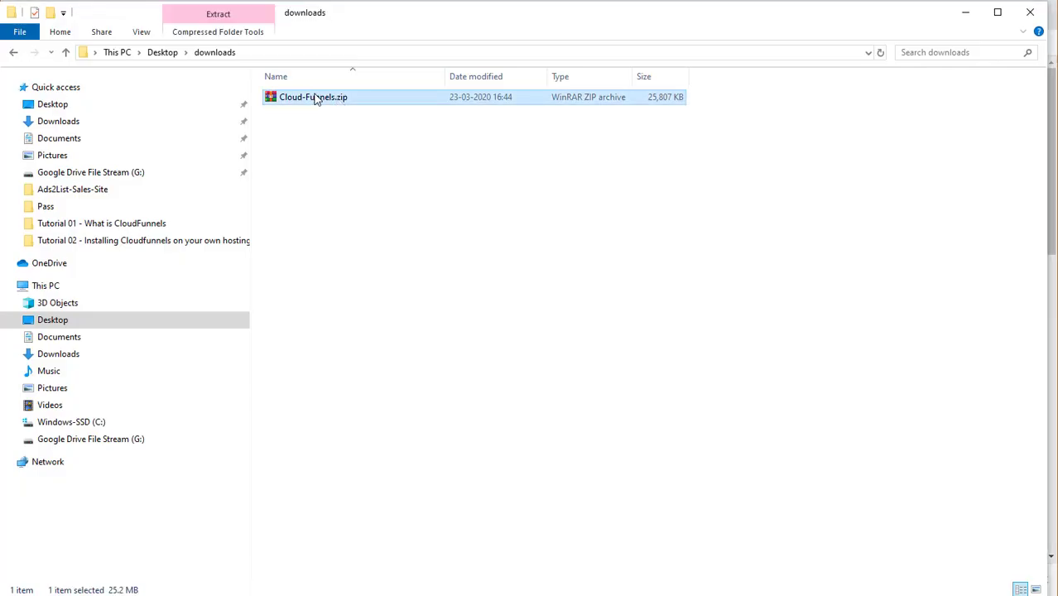
Extract Cloud-Funnels.zip here and look over its files, including assets, .htaccess and index.php.
{"action": "right_click", "coordinate": [316, 99]}
{"action": "left_click", "coordinate": [401, 187]}
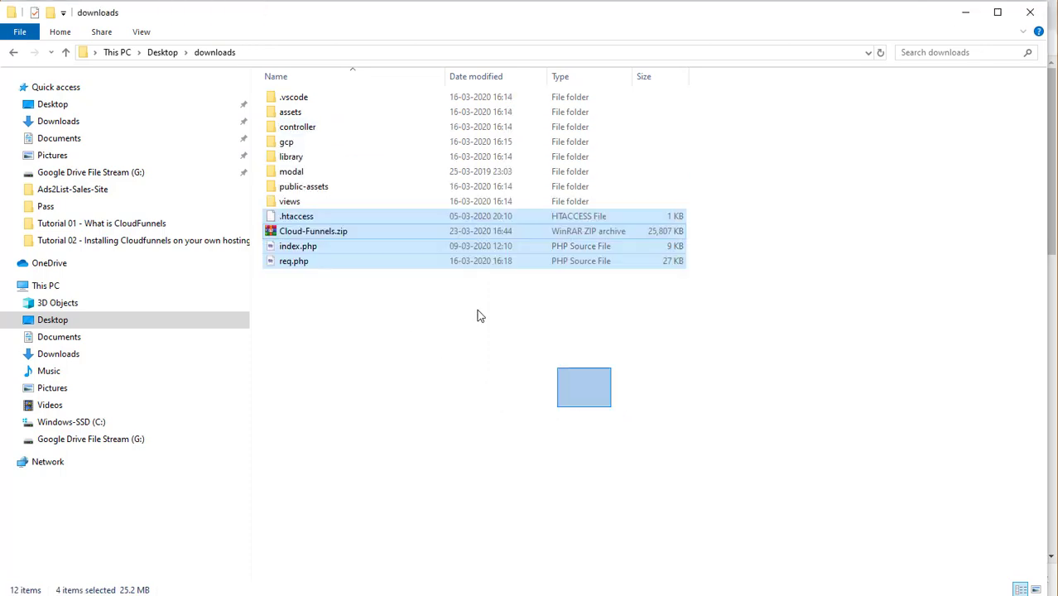
{"action": "left_click_drag", "start_coordinate": [478, 315], "coordinate": [374, 219]}
{"action": "left_click", "coordinate": [373, 220]}
{"action": "left_click", "coordinate": [292, 112]}
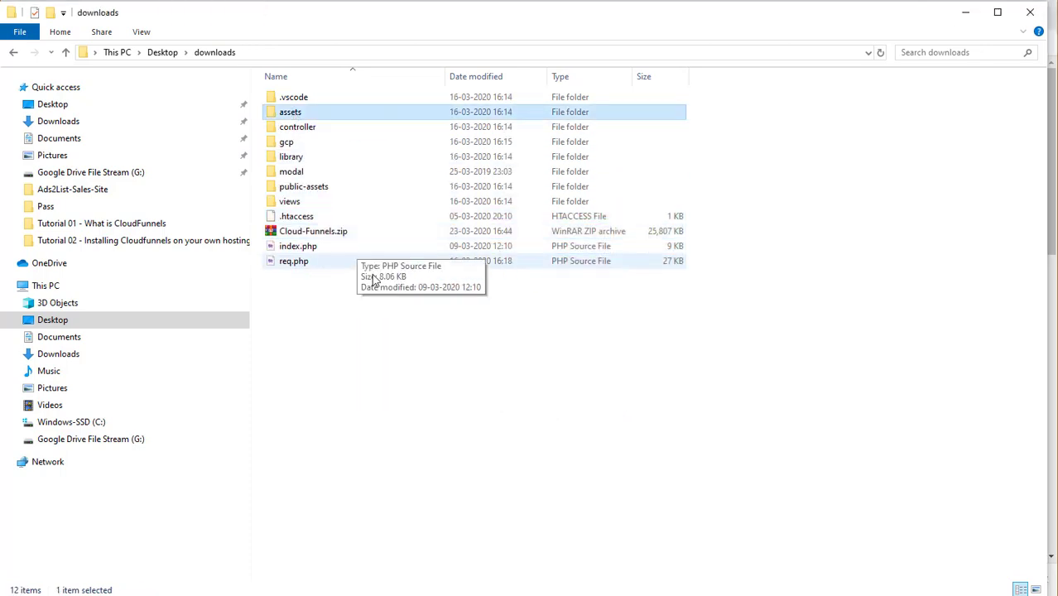
{"action": "left_click_drag", "start_coordinate": [373, 280], "coordinate": [282, 95]}
{"action": "left_click", "coordinate": [427, 246]}
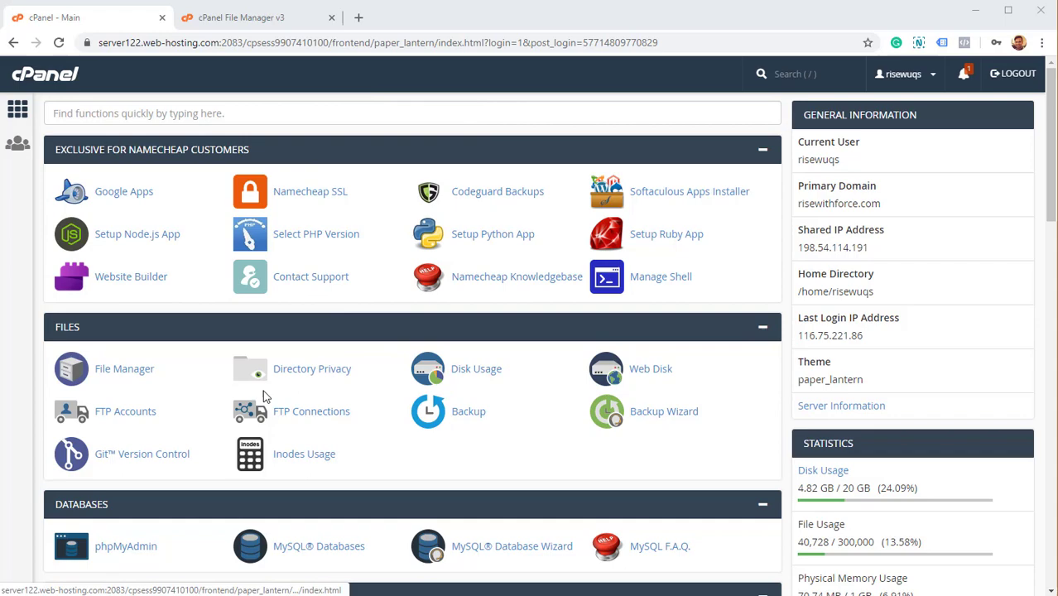
{"action": "scroll", "coordinate": [262, 404], "scroll_direction": "down", "scroll_amount": 10}
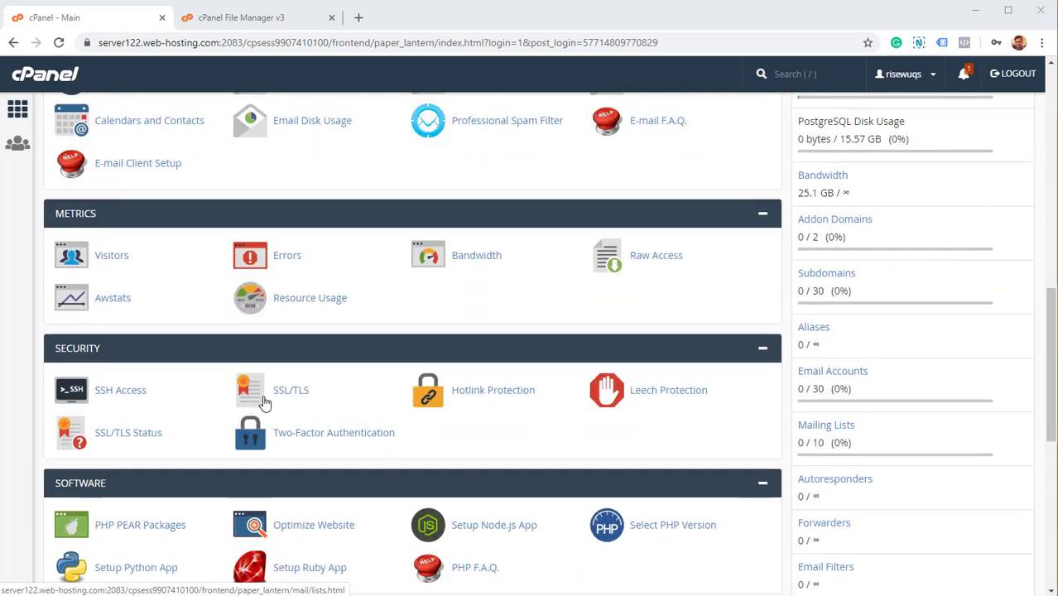
{"action": "scroll", "coordinate": [262, 404], "scroll_direction": "up", "scroll_amount": 10}
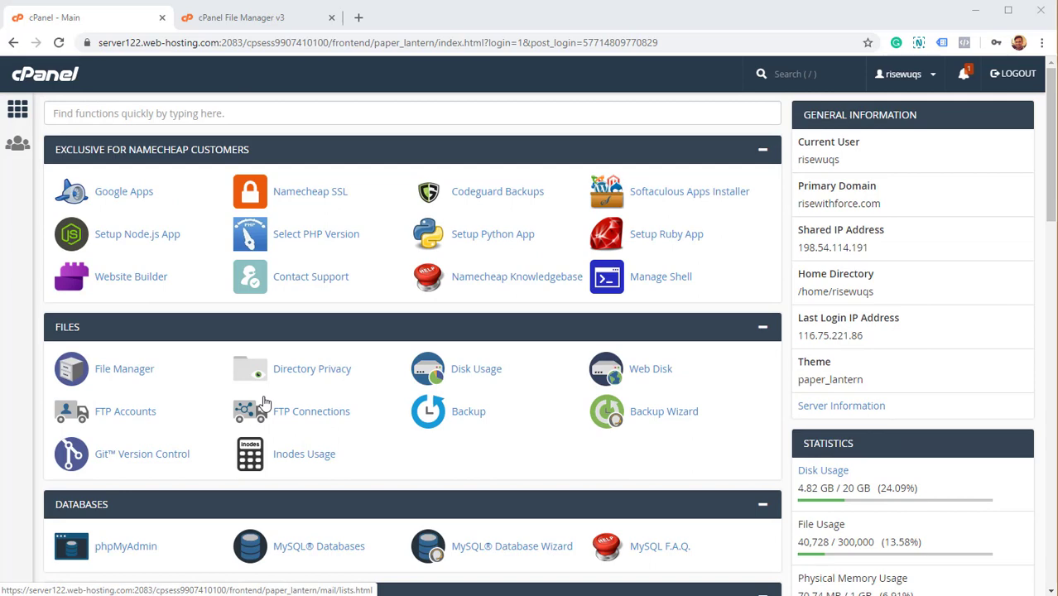
{"action": "scroll", "coordinate": [264, 403], "scroll_direction": "down", "scroll_amount": 2}
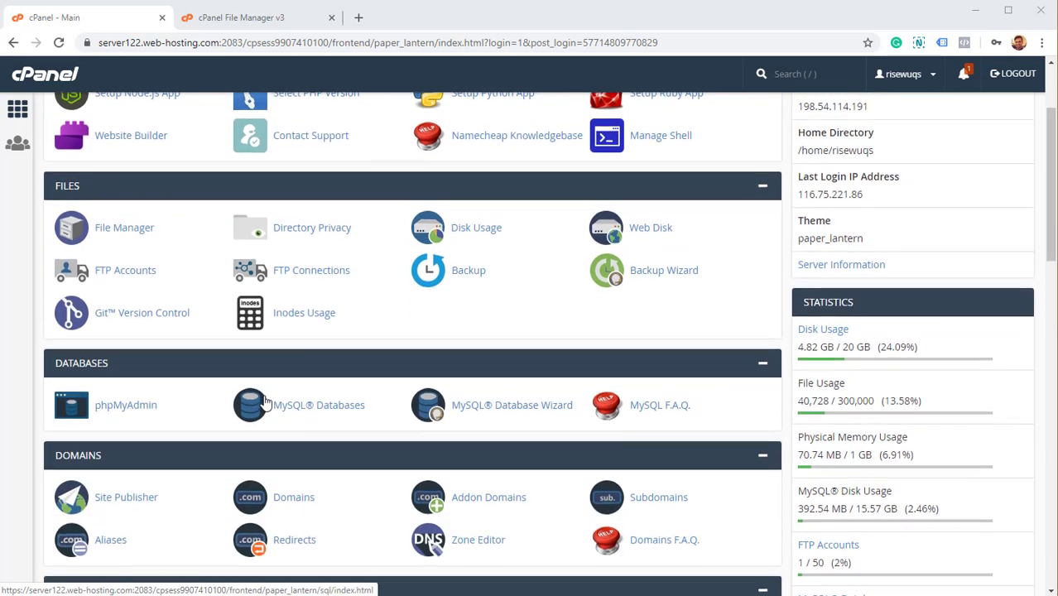
{"action": "scroll", "coordinate": [263, 404], "scroll_direction": "up", "scroll_amount": 2}
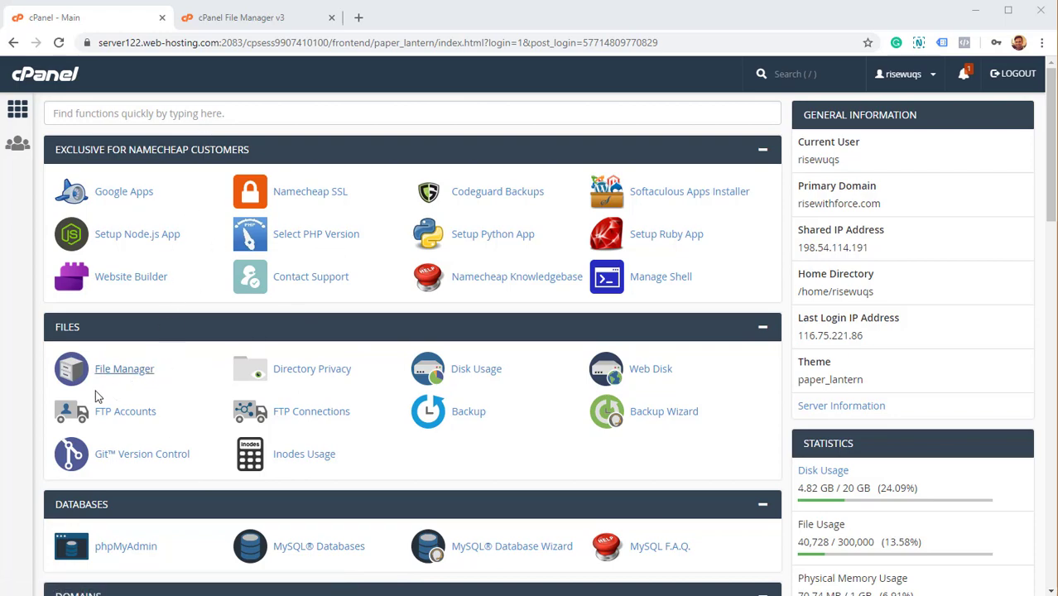
{"action": "scroll", "coordinate": [83, 348], "scroll_direction": "down", "scroll_amount": 1}
{"action": "scroll", "coordinate": [90, 352], "scroll_direction": "up", "scroll_amount": 1}
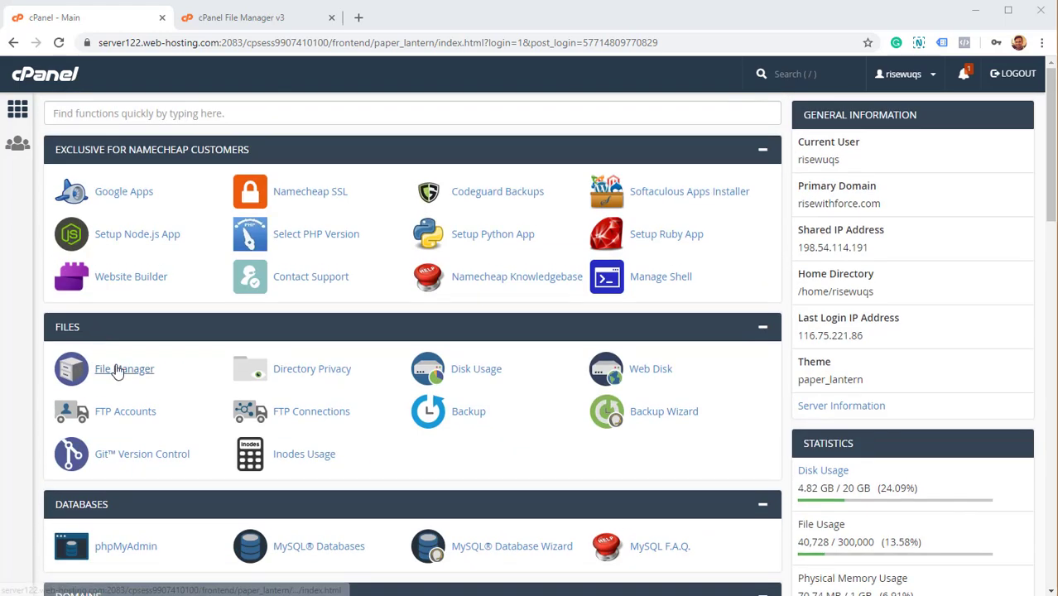
In File Manager, create a cloudfunnels folder inside public_html and open it.
{"action": "left_click", "coordinate": [230, 20]}
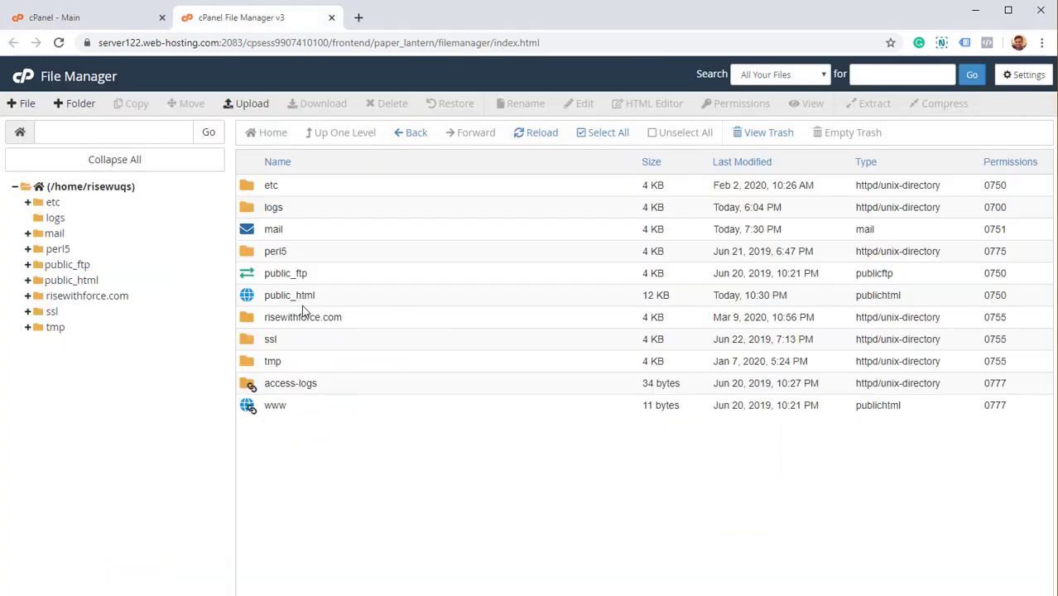
{"action": "double_click", "coordinate": [255, 302]}
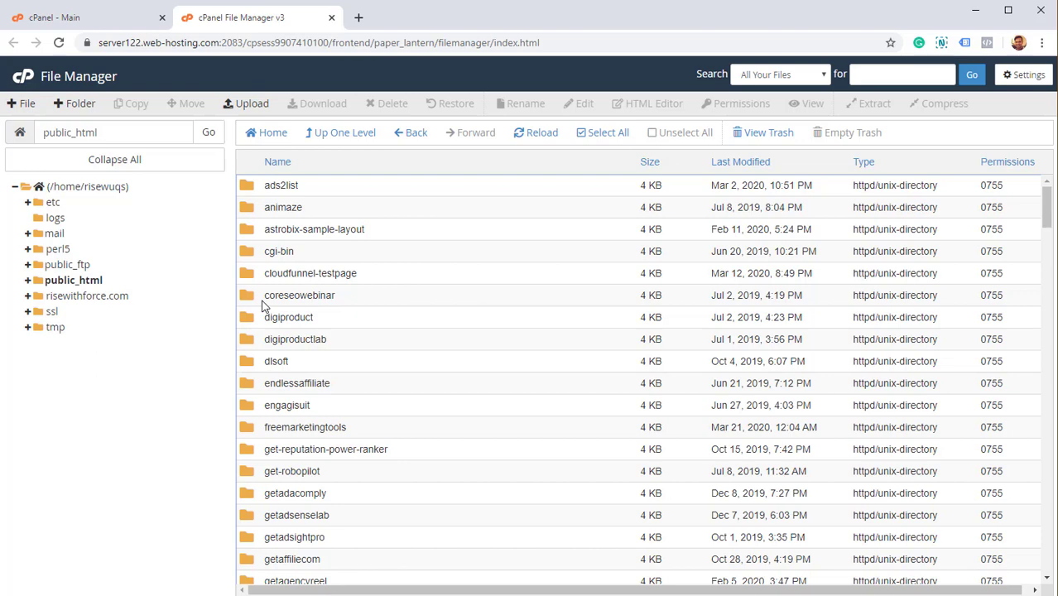
{"action": "left_click", "coordinate": [60, 106]}
{"action": "type", "text": "cloudfunnels"}
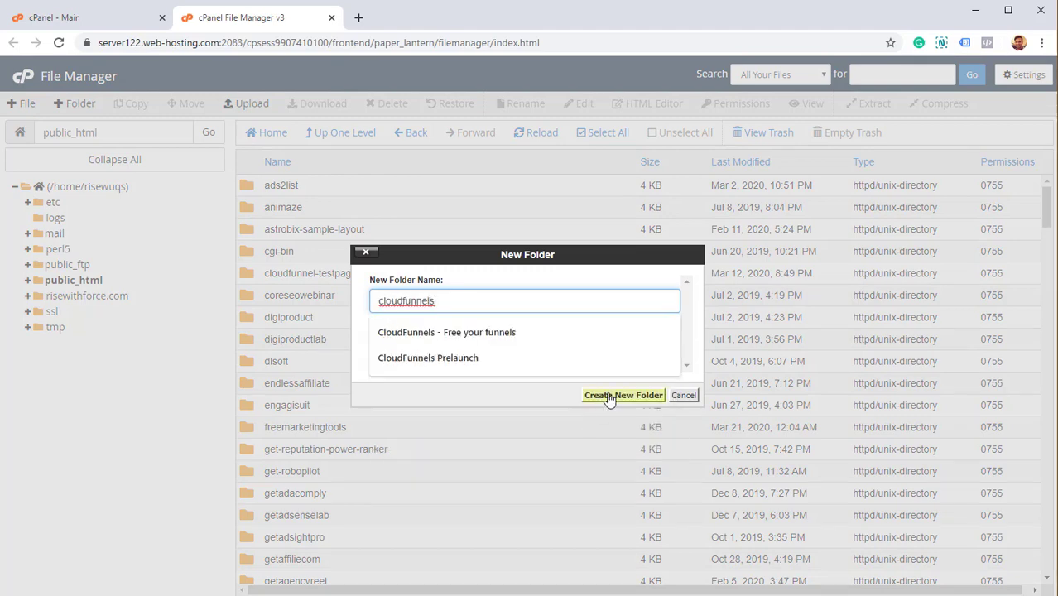
{"action": "left_click", "coordinate": [610, 398]}
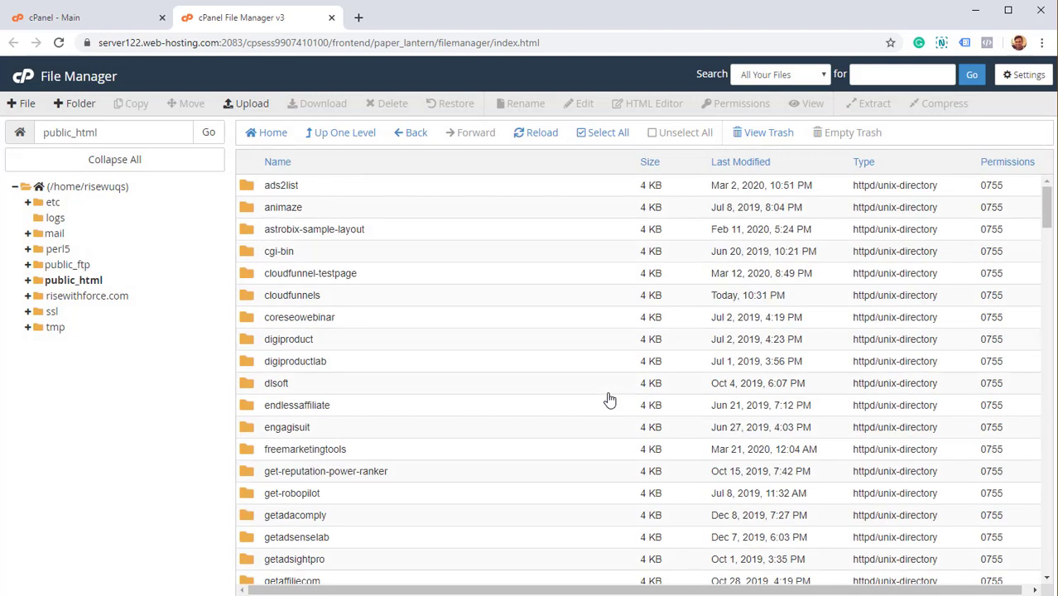
{"action": "double_click", "coordinate": [407, 296]}
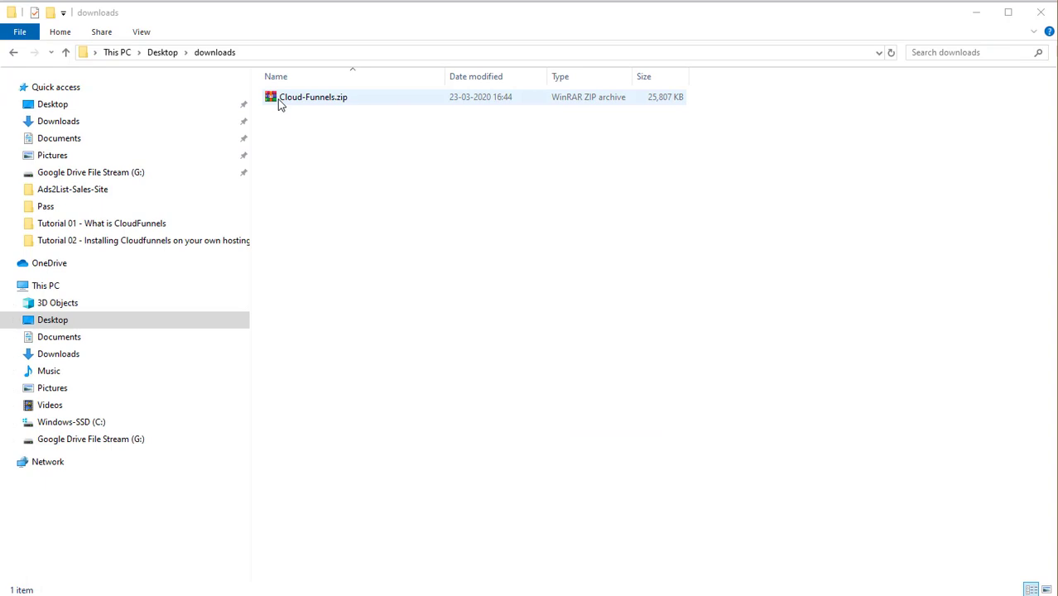
Drag Cloud-Funnels.zip from downloads onto the cPanel upload drop zone to upload 25.20 MB.
{"action": "left_click", "coordinate": [296, 99]}
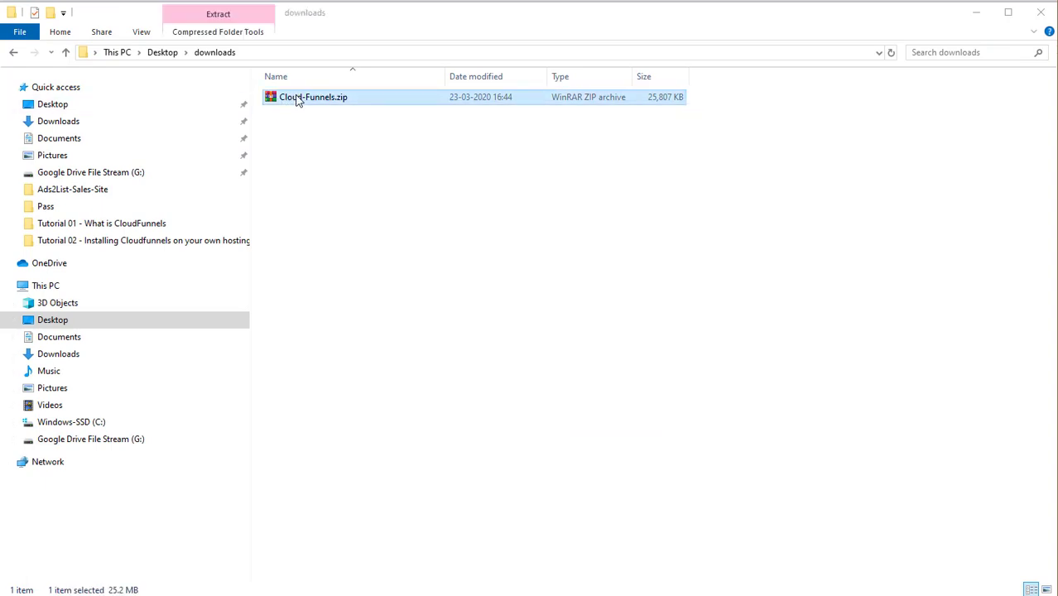
{"action": "left_click_drag", "start_coordinate": [296, 99], "coordinate": [600, 279]}
{"action": "key", "text": "alt+Tab"}
{"action": "key", "text": "Tab"}
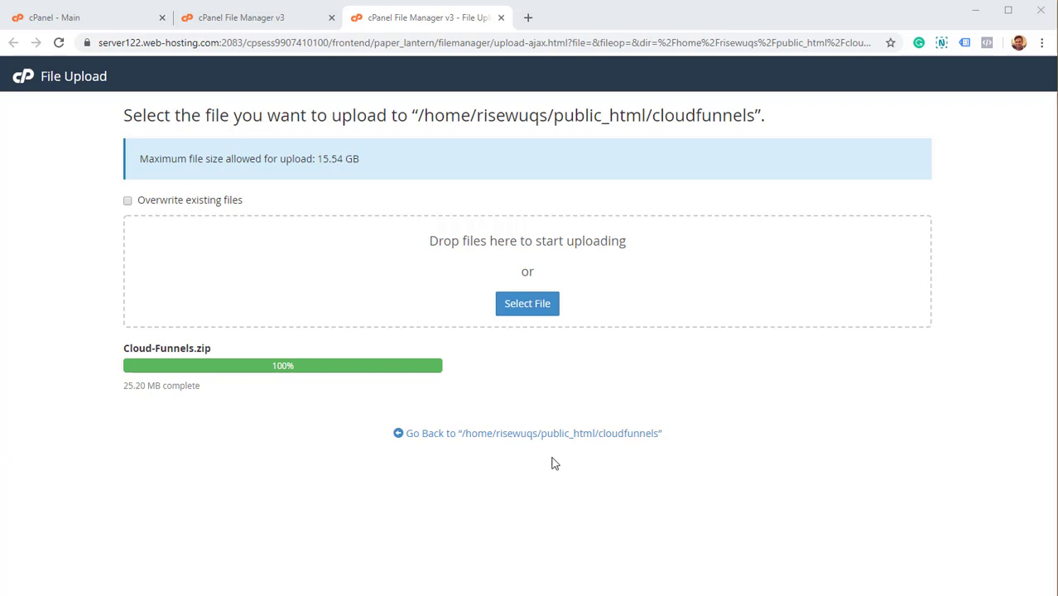
Extract the uploaded Cloud-Funnels.zip into the cloudfunnels folder.
{"action": "left_click", "coordinate": [261, 25]}
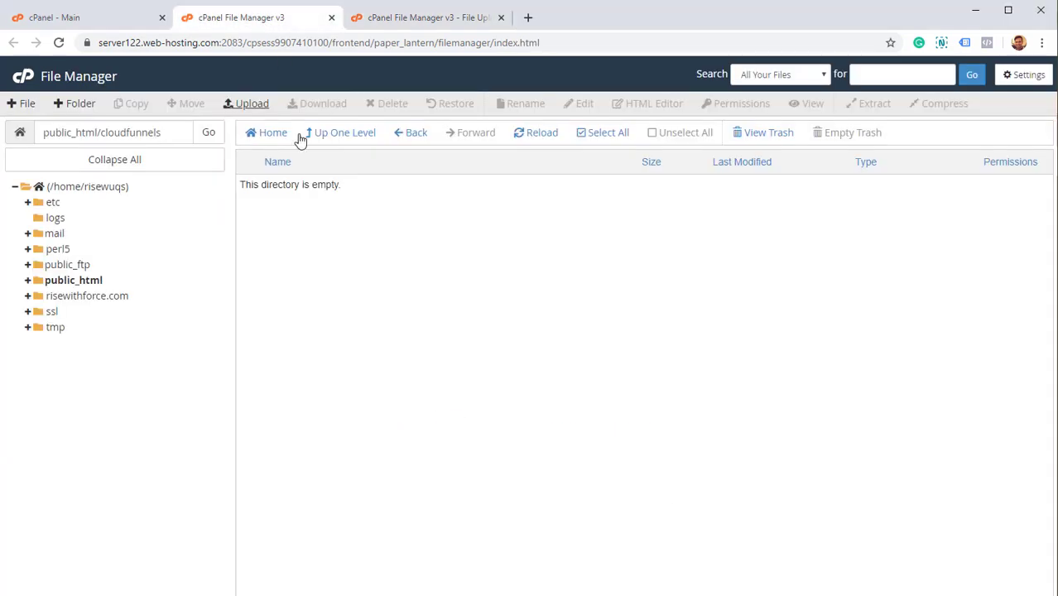
{"action": "left_click", "coordinate": [555, 135]}
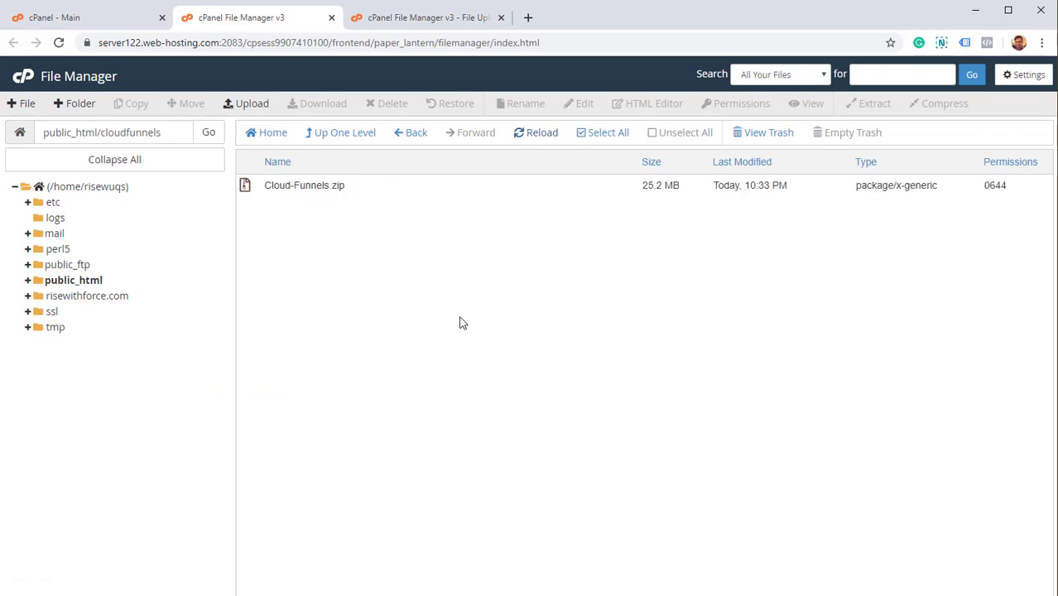
{"action": "right_click", "coordinate": [303, 186]}
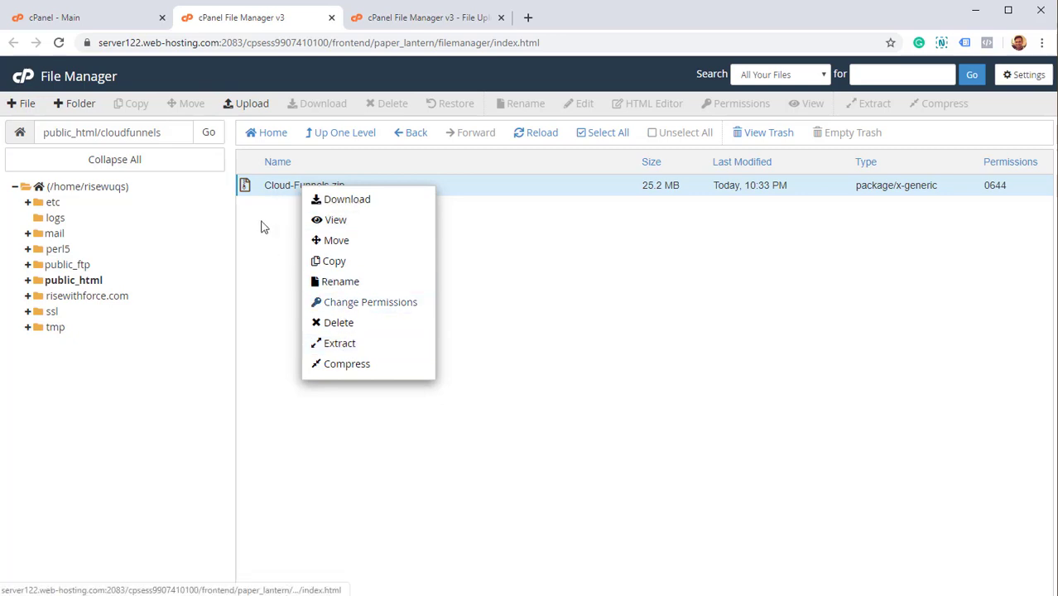
{"action": "left_click", "coordinate": [362, 348]}
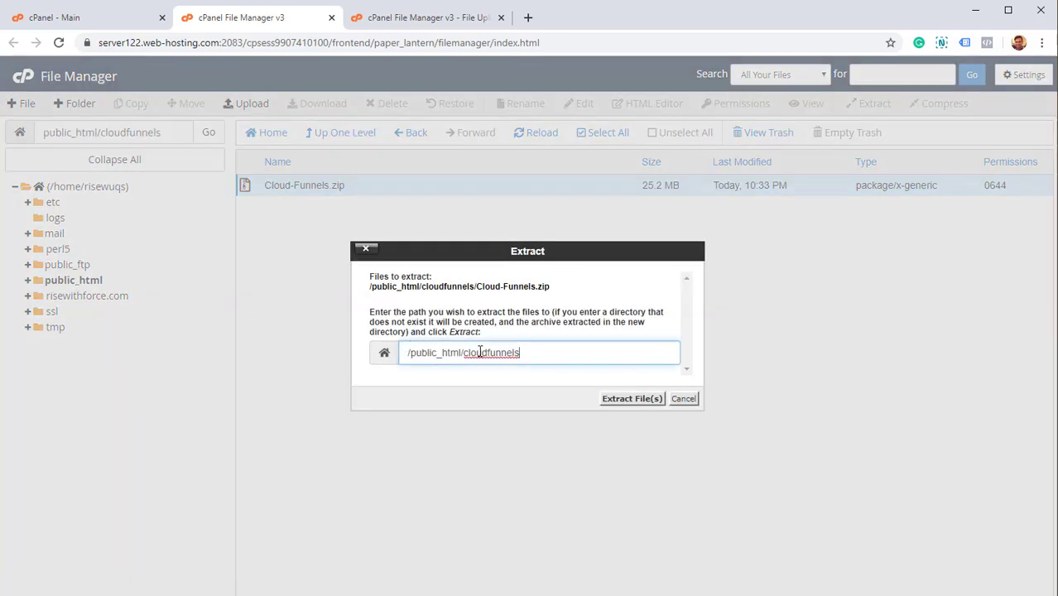
{"action": "left_click_drag", "start_coordinate": [466, 354], "coordinate": [545, 355]}
{"action": "left_click", "coordinate": [632, 399]}
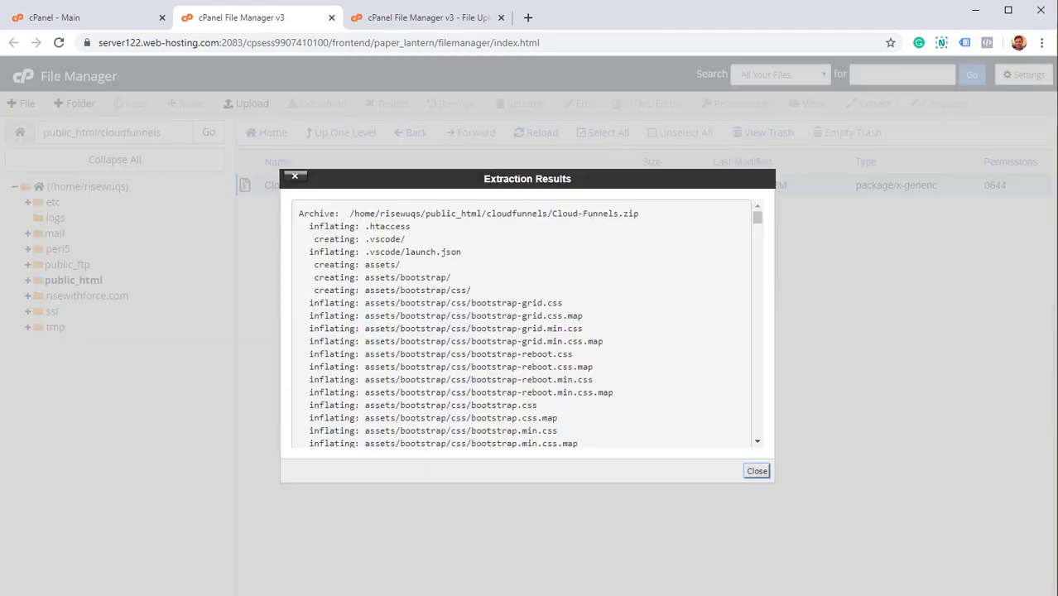
{"action": "scroll", "coordinate": [537, 331], "scroll_direction": "down", "scroll_amount": 5}
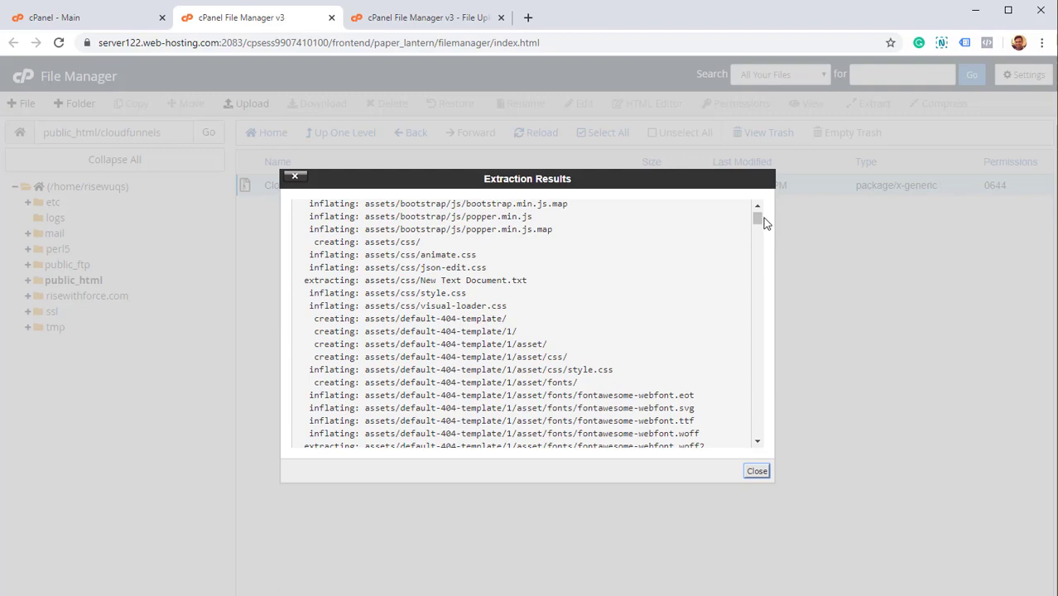
{"action": "left_click_drag", "start_coordinate": [759, 219], "coordinate": [784, 494]}
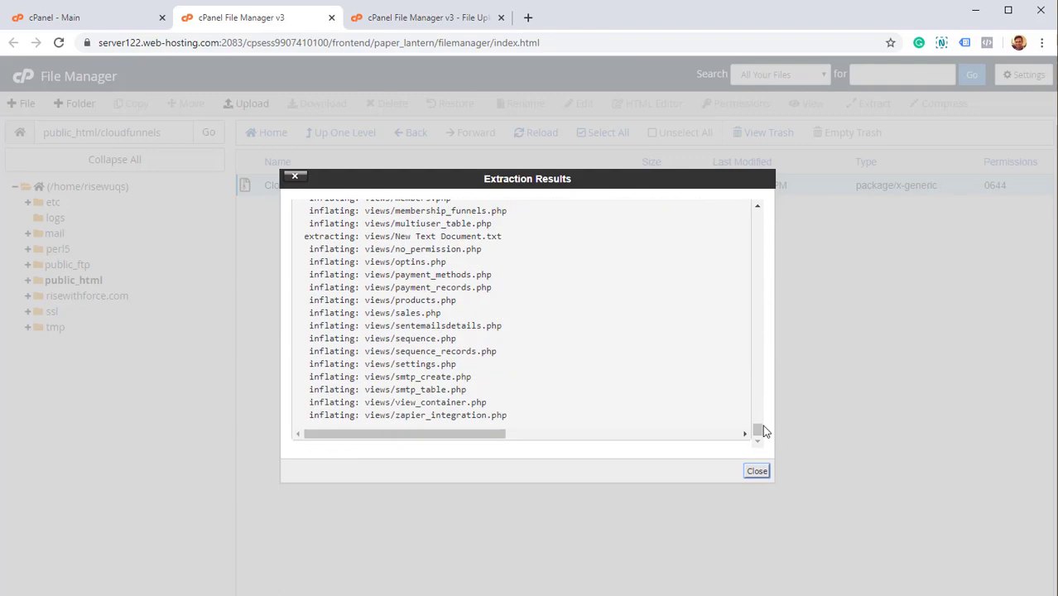
{"action": "left_click_drag", "start_coordinate": [764, 430], "coordinate": [742, 203]}
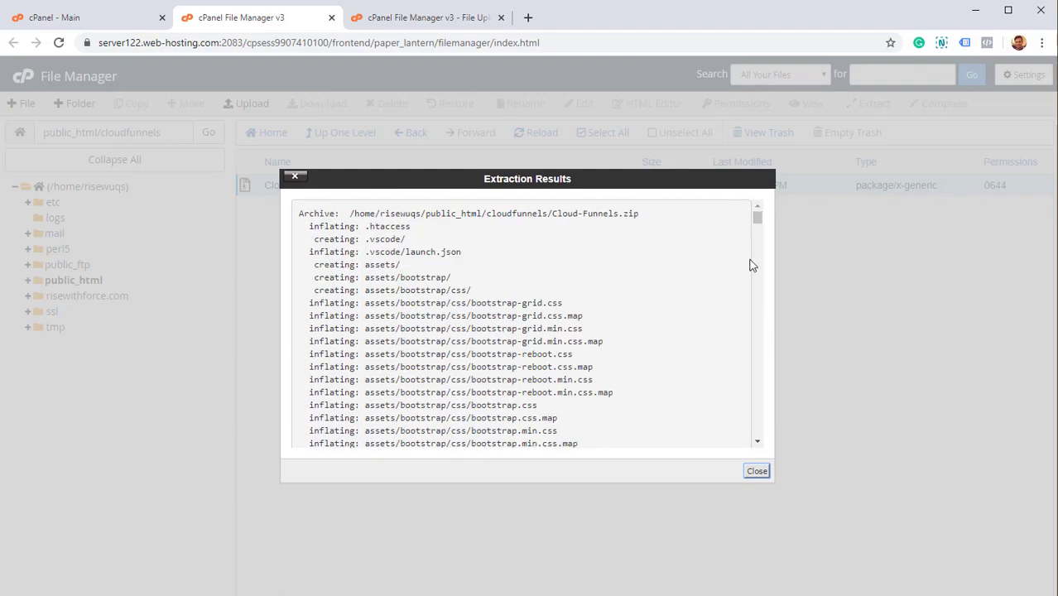
{"action": "left_click", "coordinate": [757, 471]}
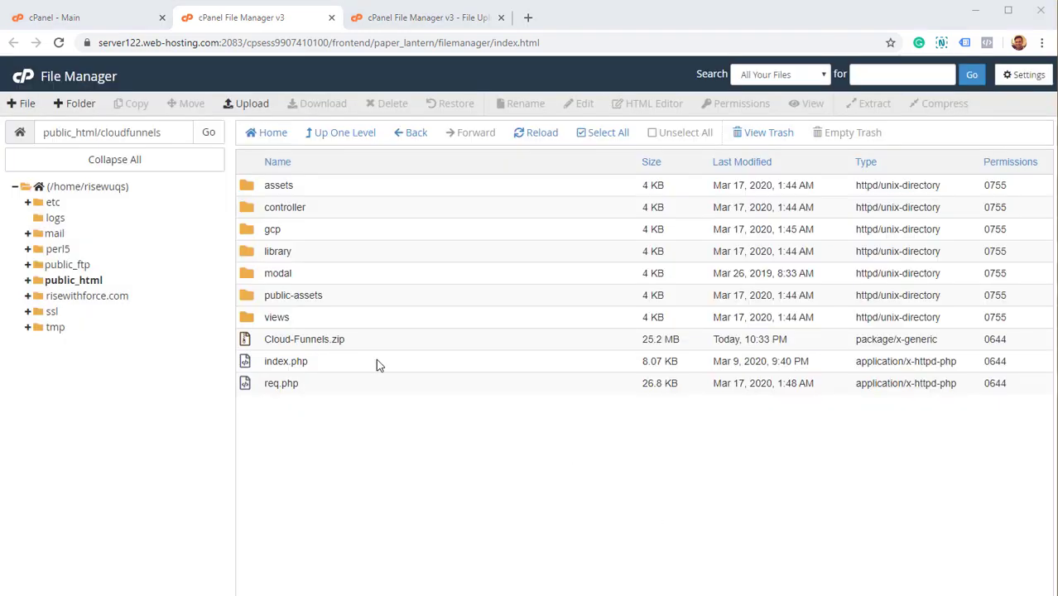
Permanently delete Cloud-Funnels.zip, skipping the trash.
{"action": "left_click", "coordinate": [329, 337]}
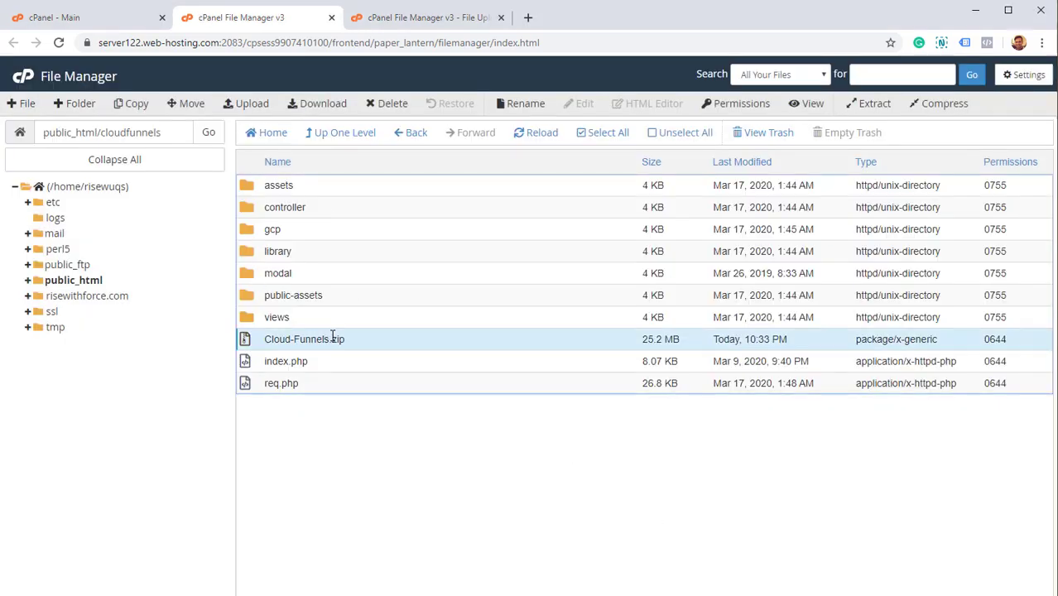
{"action": "right_click", "coordinate": [331, 337]}
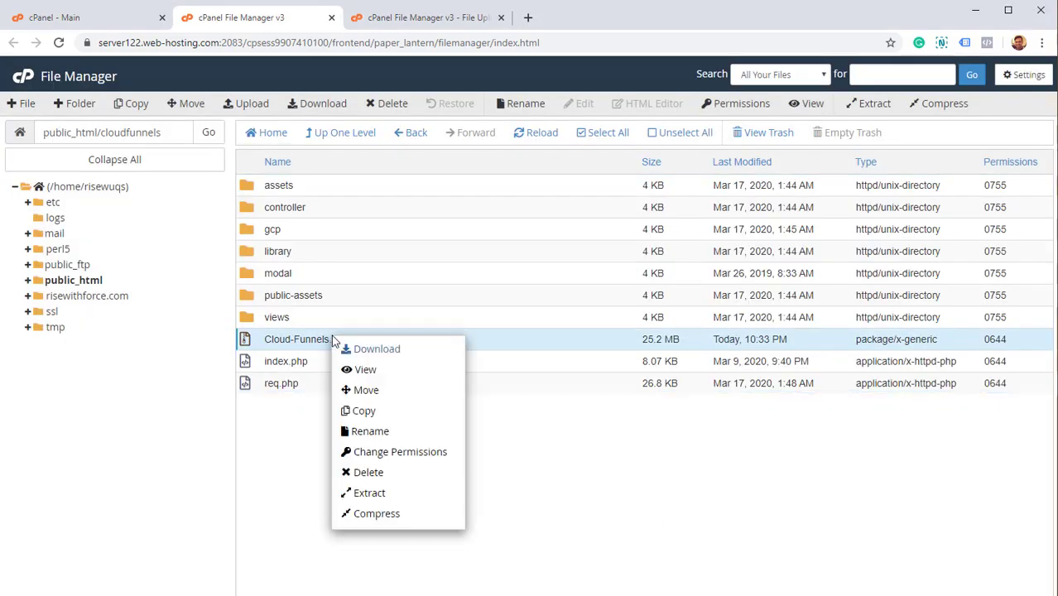
{"action": "left_click", "coordinate": [415, 477]}
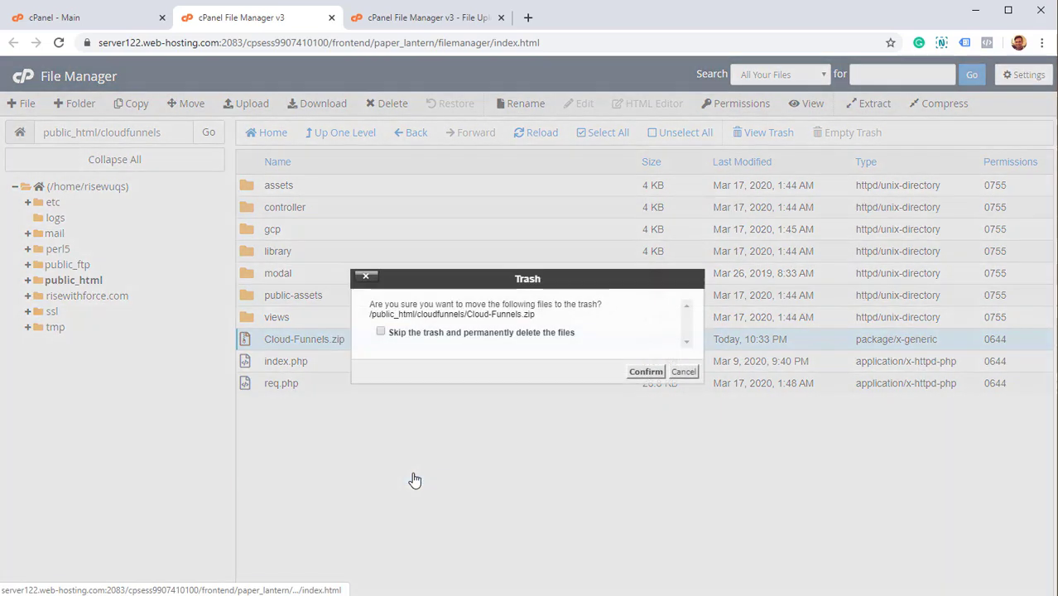
{"action": "left_click", "coordinate": [542, 337]}
{"action": "left_click", "coordinate": [644, 372]}
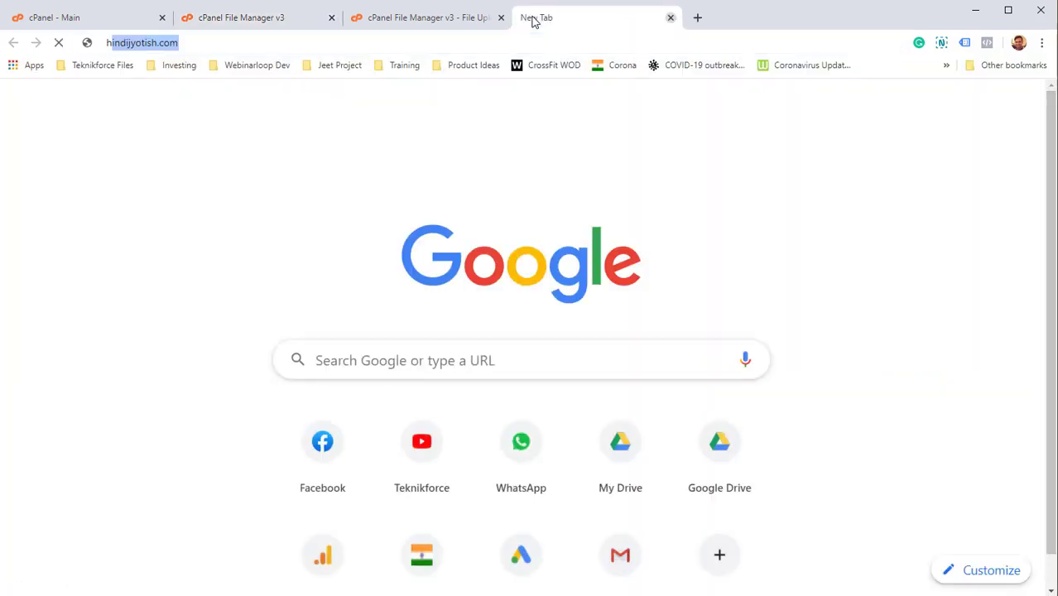
Load the site's /cloudfunnels address in the new tab to reach the installer.
{"action": "type", "text": "ttps"}
{"action": "key", "text": "BackSpace"}
{"action": "type", "text": ":s"}
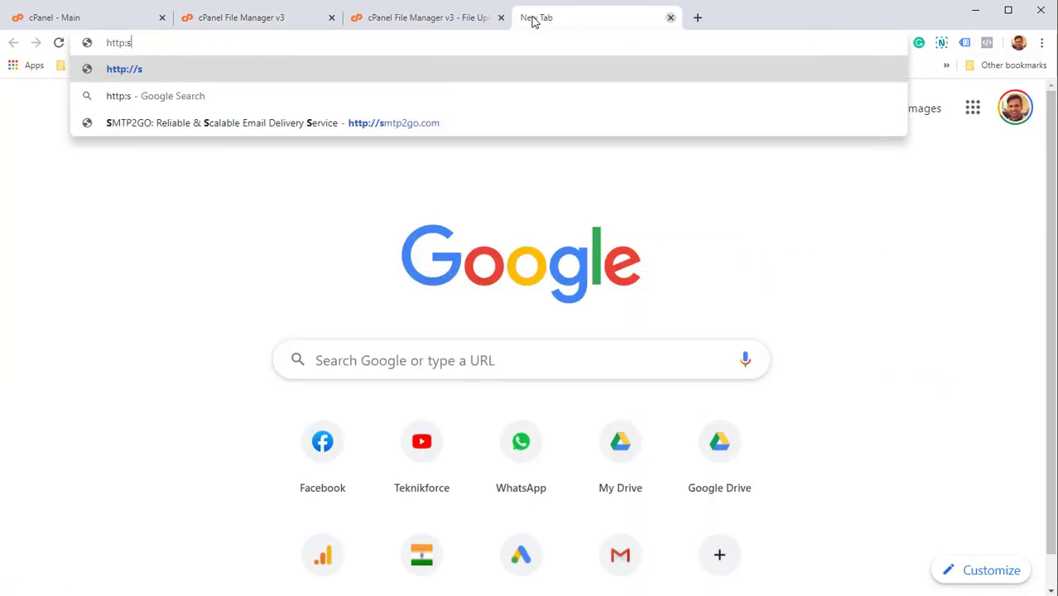
{"action": "key", "text": "BackSpace"}
{"action": "key", "text": "BackSpace"}
{"action": "type", "text": "s://"}
{"action": "type", "text": "te"}
{"action": "key", "text": "BackSpace"}
{"action": "key", "text": "BackSpace"}
{"action": "type", "text": "risde"}
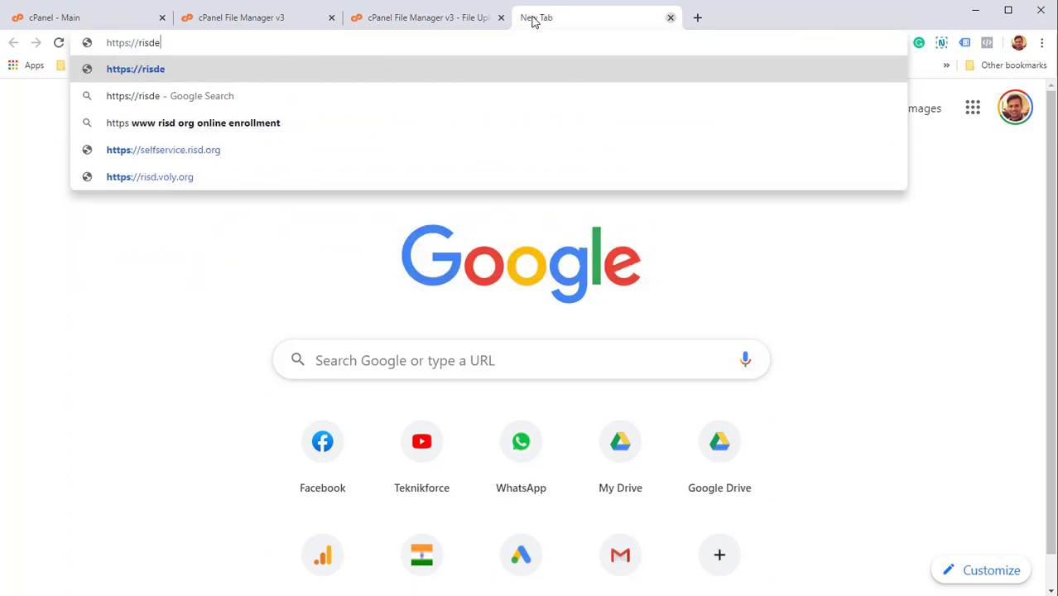
{"action": "key", "text": "Return"}
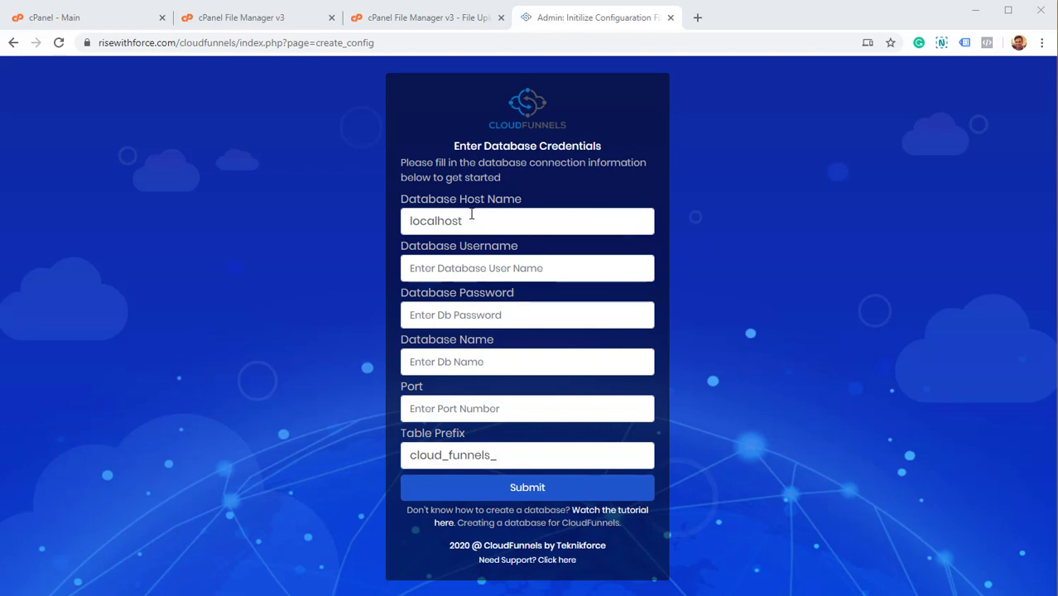
Review the host name, username, password, database name and table prefix fields.
{"action": "left_click_drag", "start_coordinate": [428, 199], "coordinate": [521, 199]}
{"action": "left_click_drag", "start_coordinate": [429, 246], "coordinate": [494, 247]}
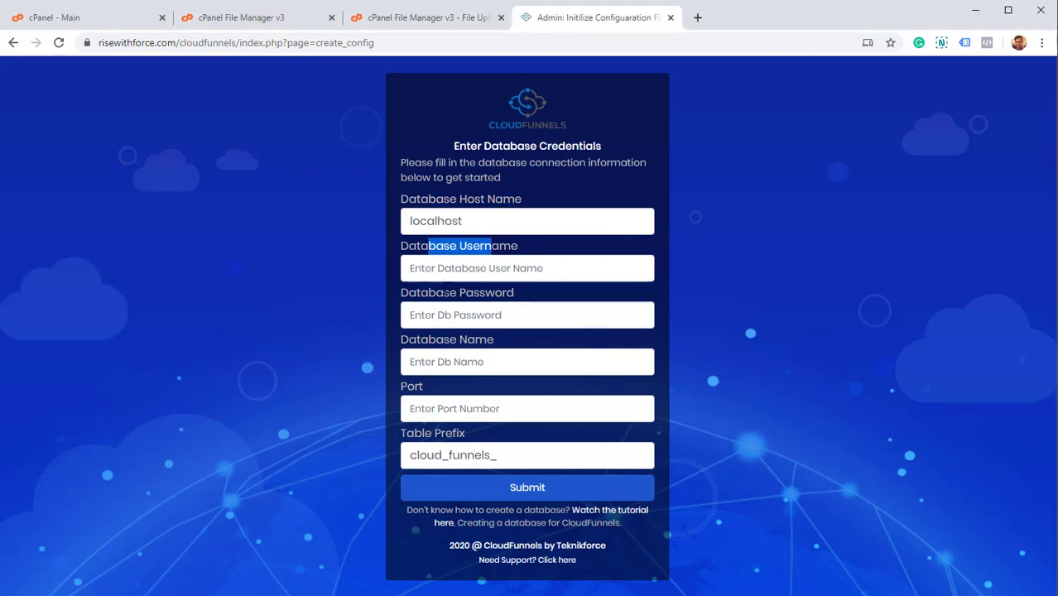
{"action": "left_click_drag", "start_coordinate": [417, 291], "coordinate": [491, 312]}
{"action": "left_click_drag", "start_coordinate": [419, 339], "coordinate": [489, 355]}
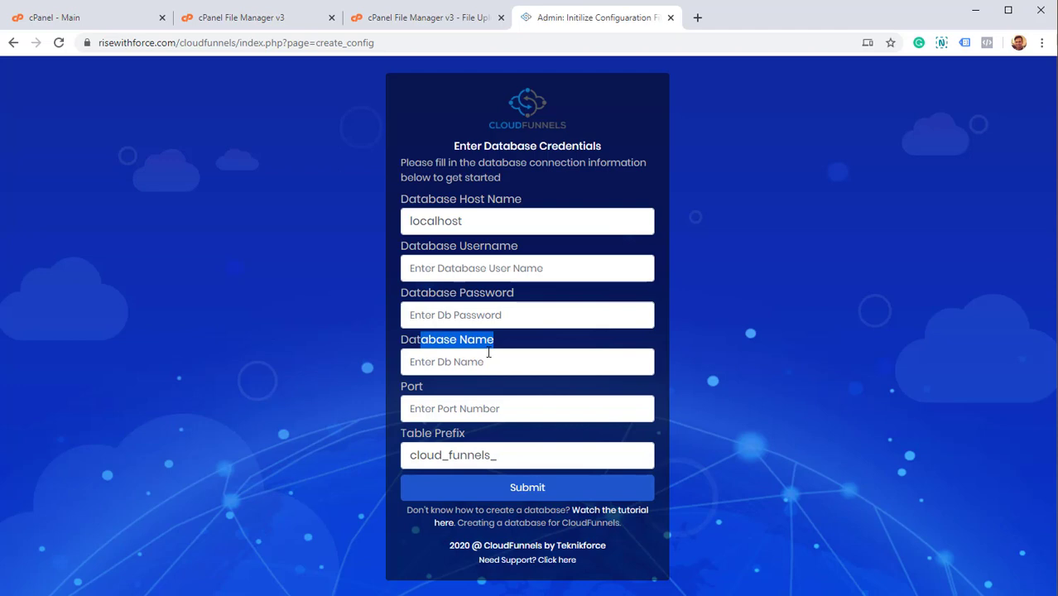
{"action": "left_click", "coordinate": [409, 406]}
{"action": "left_click_drag", "start_coordinate": [413, 433], "coordinate": [473, 456]}
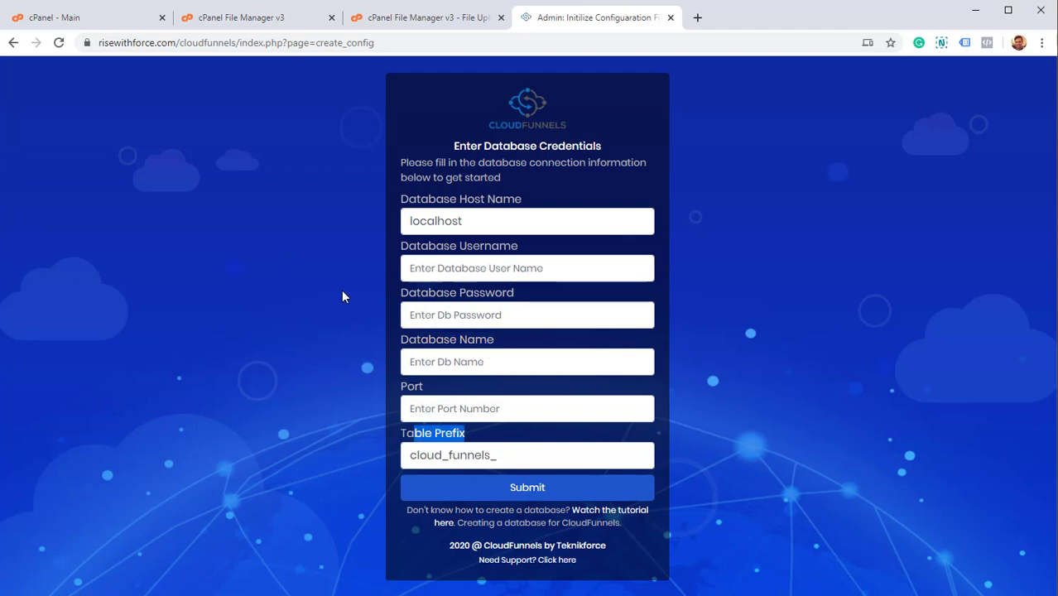
Return to the cPanel - Main tab and scroll to the Databases section.
{"action": "left_click", "coordinate": [153, 23]}
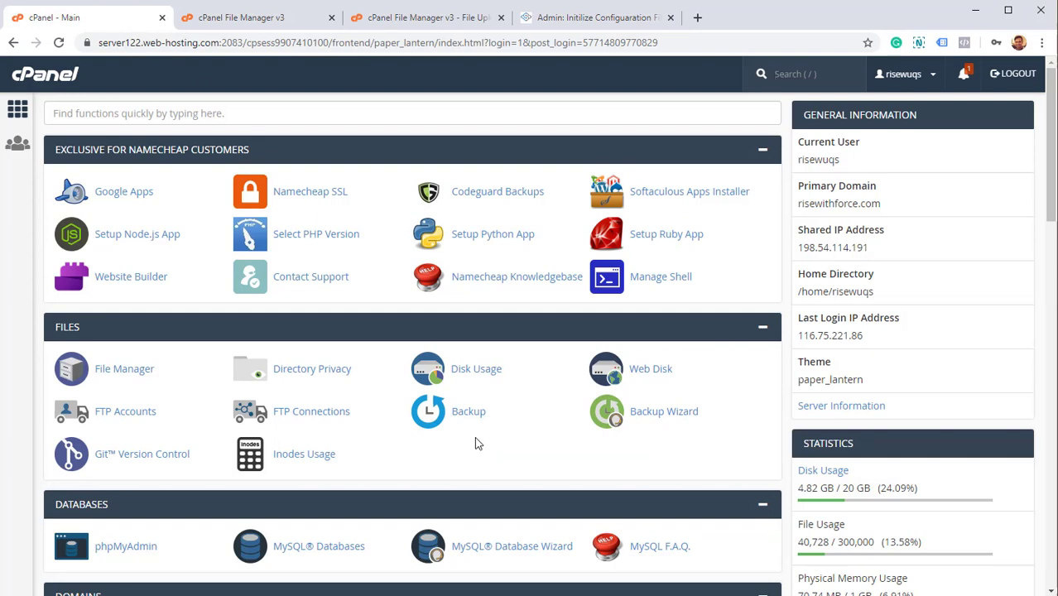
{"action": "scroll", "coordinate": [372, 464], "scroll_direction": "down", "scroll_amount": 3}
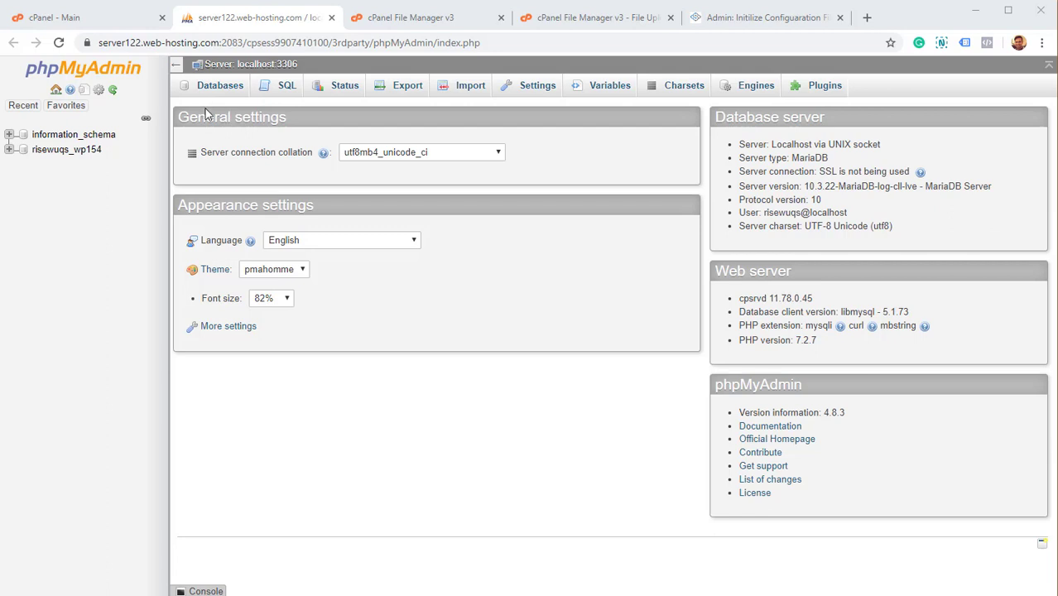
List phpMyAdmin's databases, then return to the cPanel - Main tab.
{"action": "left_click", "coordinate": [214, 87]}
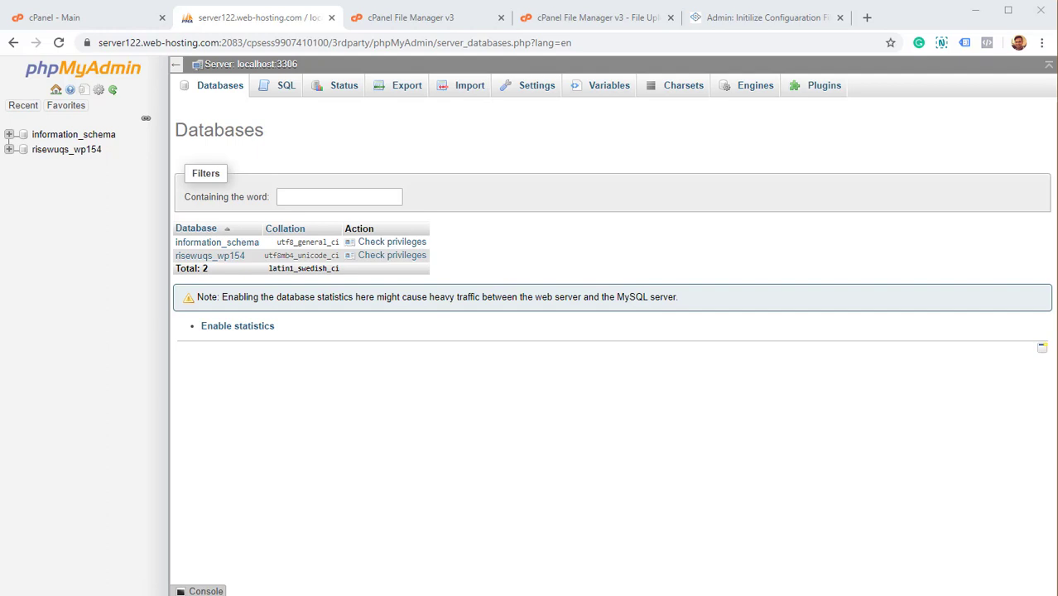
{"action": "left_click", "coordinate": [59, 25]}
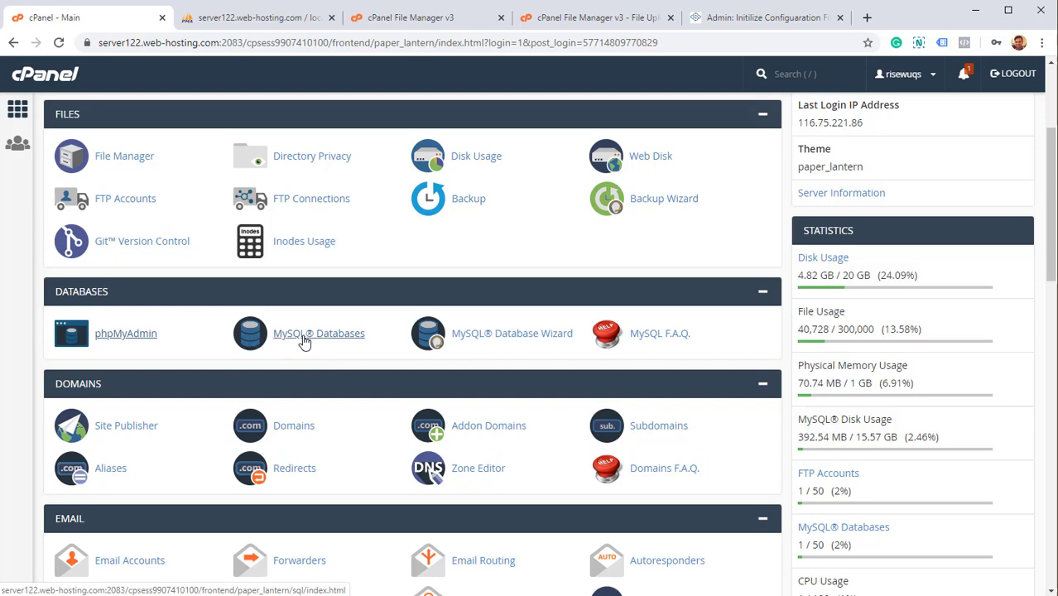
Create the MySQL database cloudfunnels under MySQL Databases and go back to the list.
{"action": "left_click", "coordinate": [304, 340]}
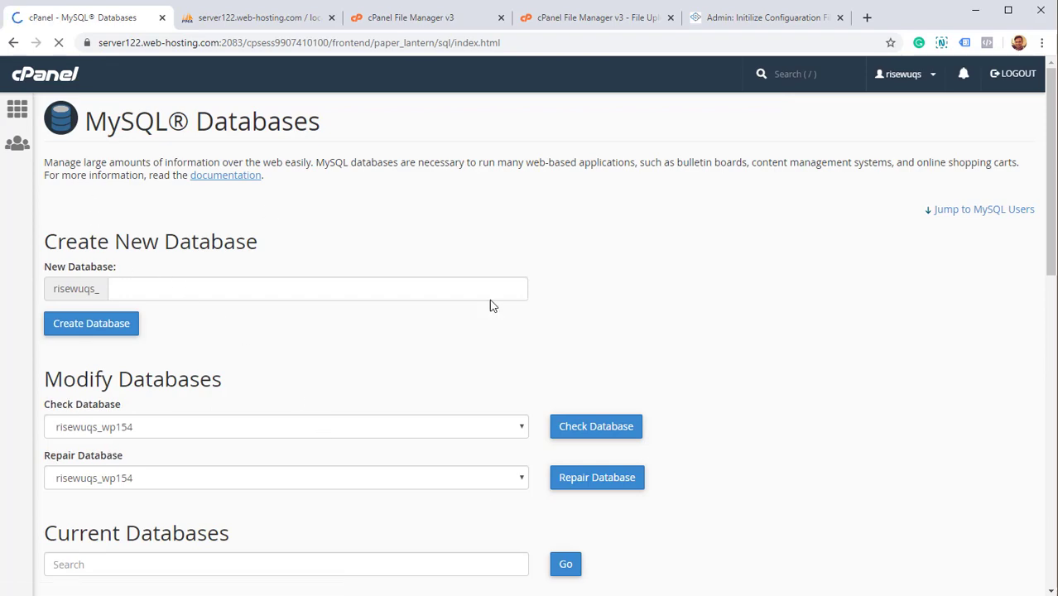
{"action": "scroll", "coordinate": [493, 315], "scroll_direction": "down", "scroll_amount": 4}
{"action": "left_click", "coordinate": [133, 288]}
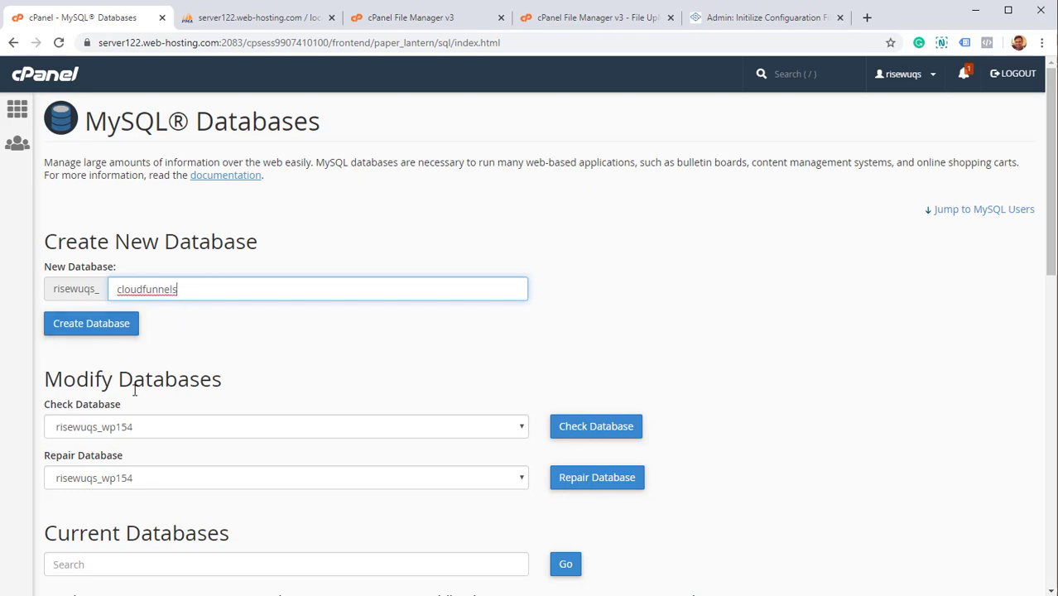
{"action": "scroll", "coordinate": [133, 377], "scroll_direction": "down", "scroll_amount": 3}
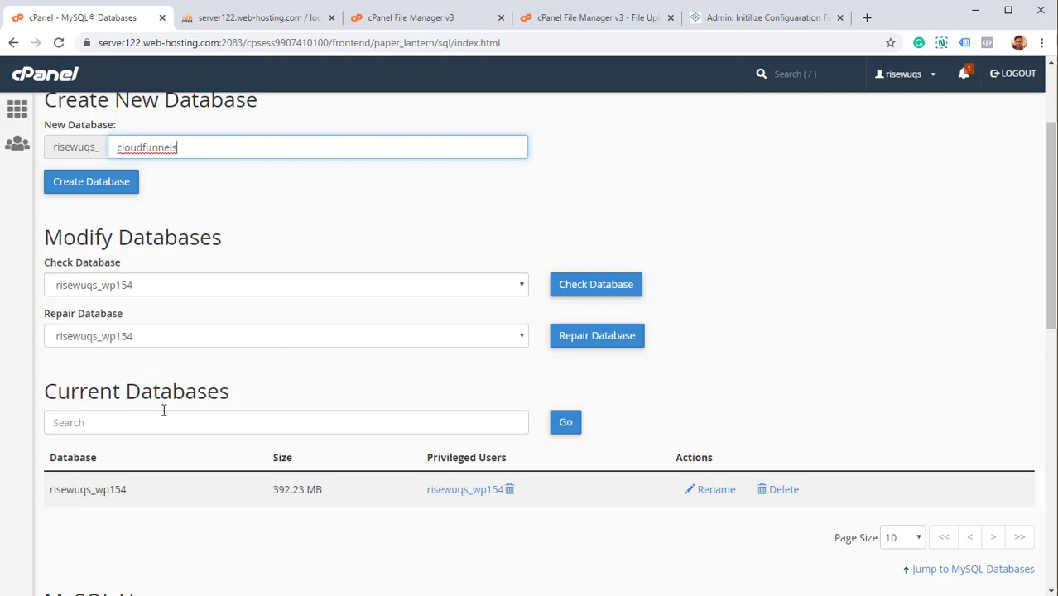
{"action": "scroll", "coordinate": [258, 475], "scroll_direction": "up", "scroll_amount": 3}
{"action": "left_click", "coordinate": [74, 324]}
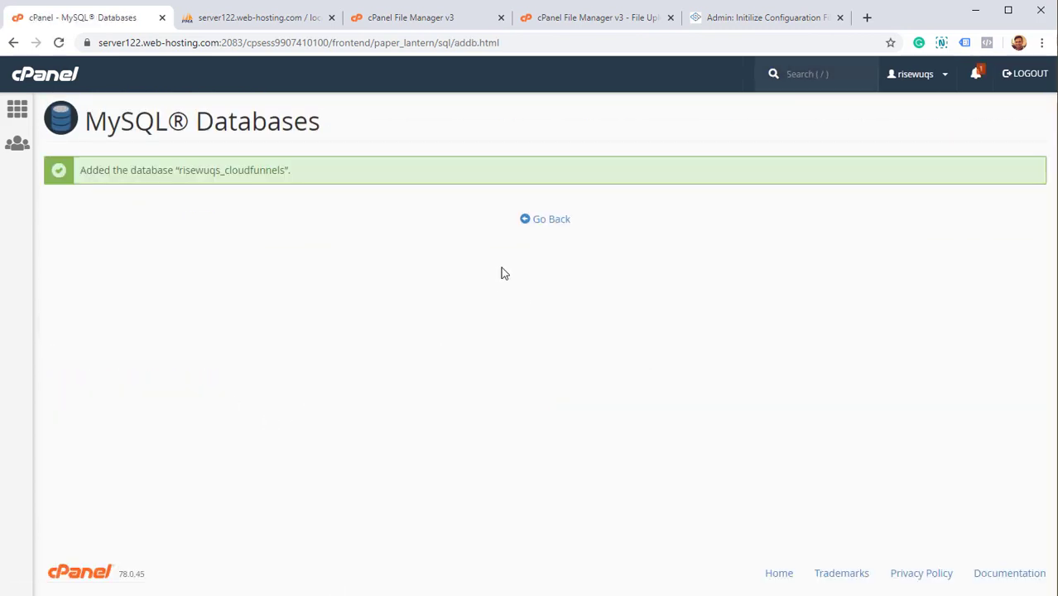
{"action": "left_click", "coordinate": [556, 227]}
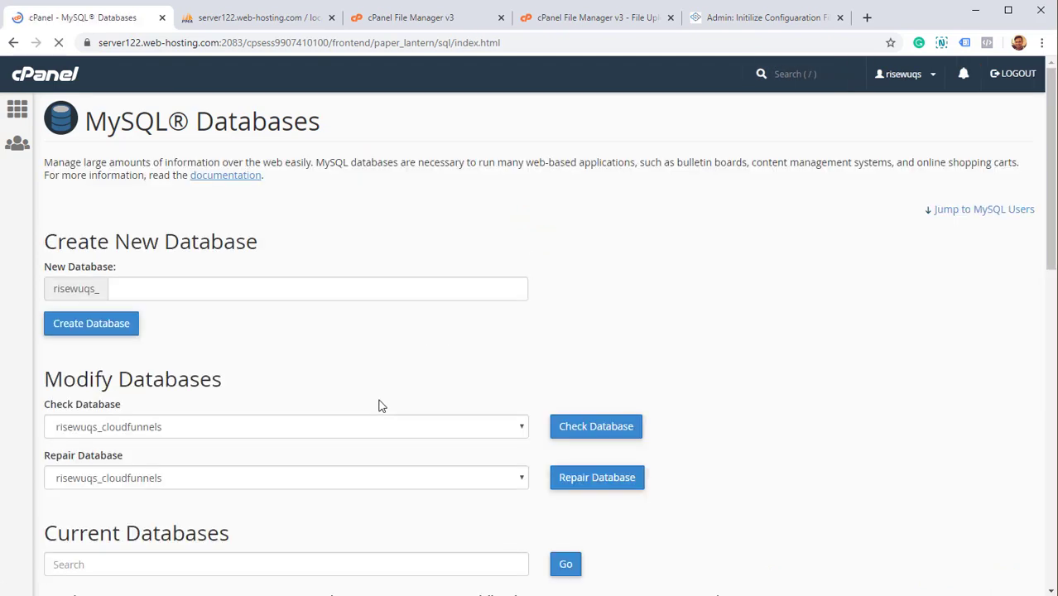
Under Add New User, enter username cloudfunnels and a strong password twice.
{"action": "scroll", "coordinate": [376, 406], "scroll_direction": "down", "scroll_amount": 3}
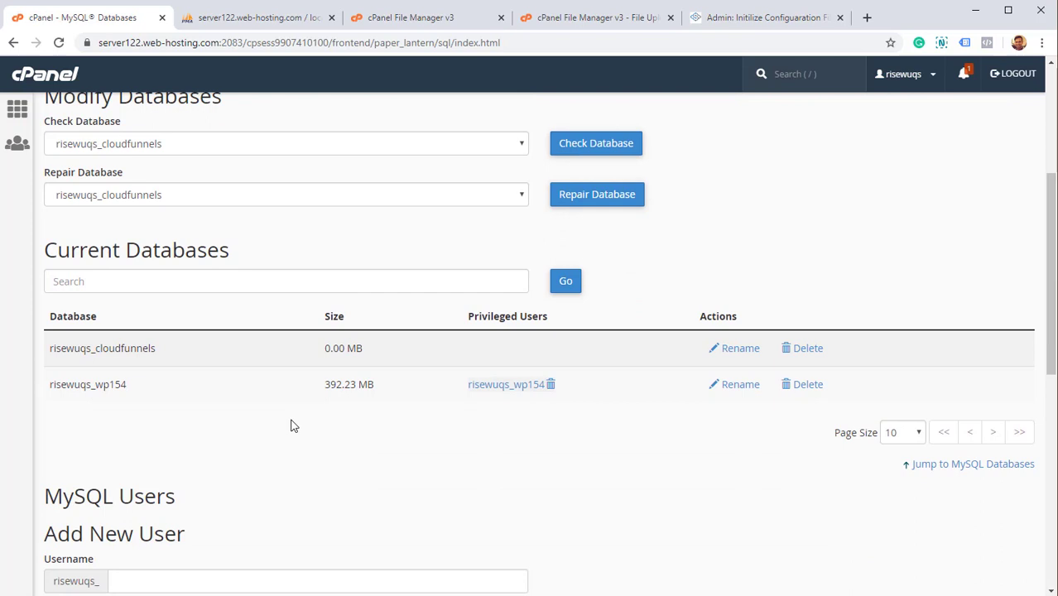
{"action": "scroll", "coordinate": [291, 425], "scroll_direction": "up", "scroll_amount": 2}
{"action": "scroll", "coordinate": [291, 425], "scroll_direction": "down", "scroll_amount": 1}
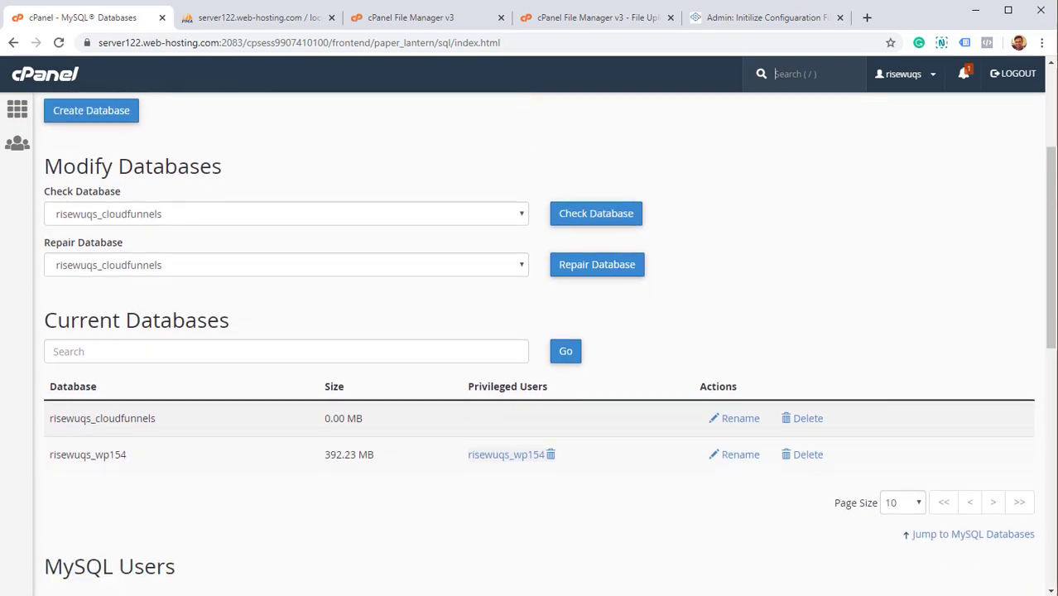
{"action": "scroll", "coordinate": [428, 487], "scroll_direction": "down", "scroll_amount": 1}
{"action": "scroll", "coordinate": [427, 487], "scroll_direction": "down", "scroll_amount": 1}
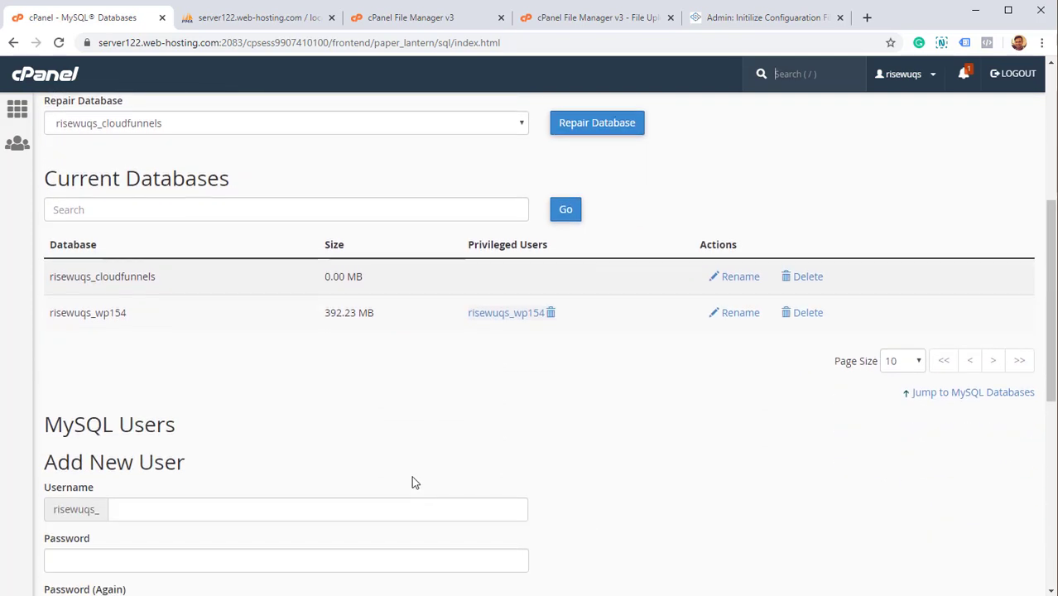
{"action": "scroll", "coordinate": [329, 474], "scroll_direction": "down", "scroll_amount": 3}
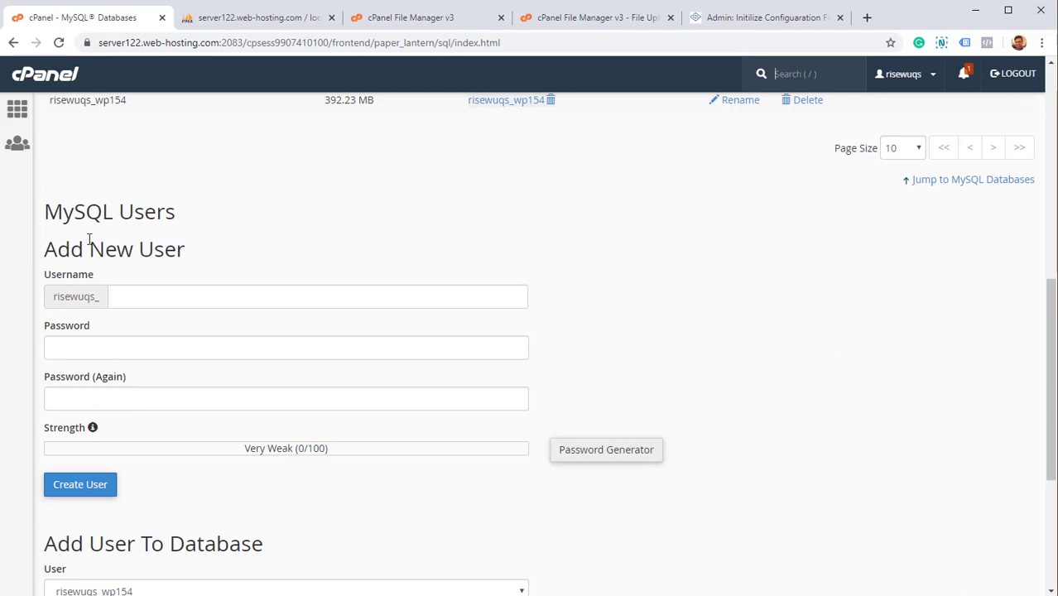
{"action": "left_click_drag", "start_coordinate": [70, 248], "coordinate": [174, 247]}
{"action": "left_click", "coordinate": [169, 297]}
{"action": "type", "text": "cl"}
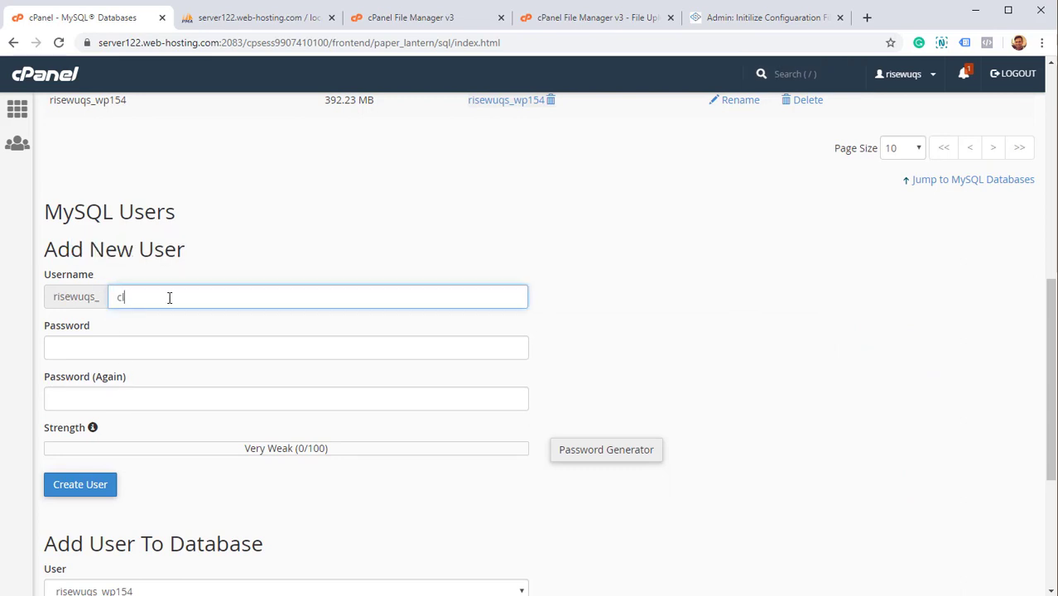
{"action": "type", "text": "oudfunnels"}
{"action": "left_click", "coordinate": [178, 342]}
{"action": "type", "text": "*********"}
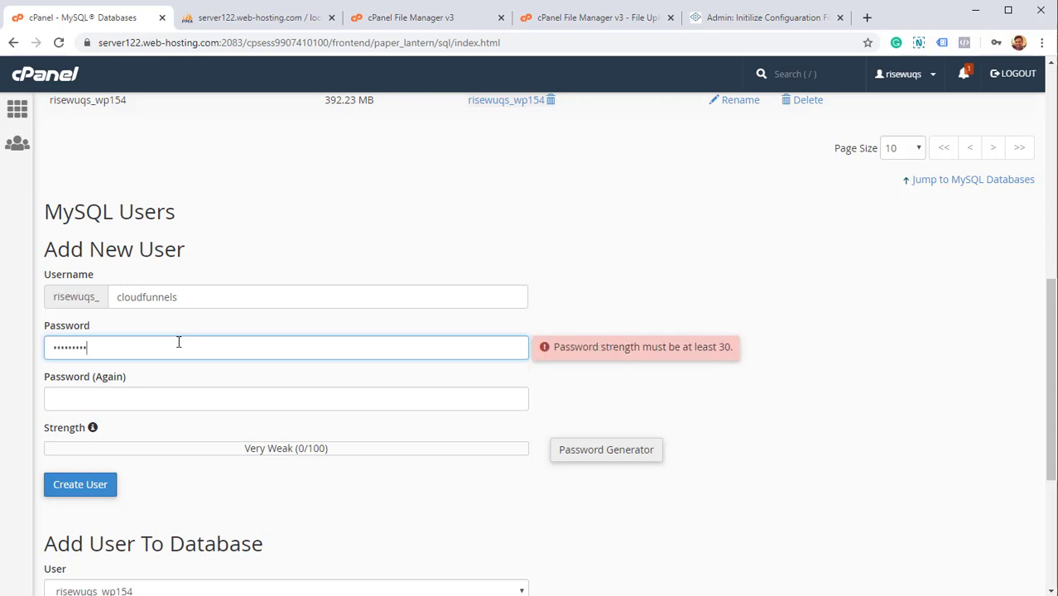
{"action": "key", "text": "BackSpace"}
{"action": "key", "text": "BackSpace"}
{"action": "key", "text": "BackSpace"}
{"action": "key", "text": "BackSpace"}
{"action": "key", "text": "BackSpace"}
{"action": "key", "text": "BackSpace"}
{"action": "key", "text": "BackSpace"}
{"action": "key", "text": "BackSpace"}
{"action": "key", "text": "BackSpace"}
{"action": "type", "text": "*****"}
{"action": "key", "text": "BackSpace"}
{"action": "key", "text": "BackSpace"}
{"action": "key", "text": "BackSpace"}
{"action": "key", "text": "BackSpace"}
{"action": "key", "text": "BackSpace"}
{"action": "type", "text": "******"}
{"action": "key", "text": "Tab"}
{"action": "type", "text": "**"}
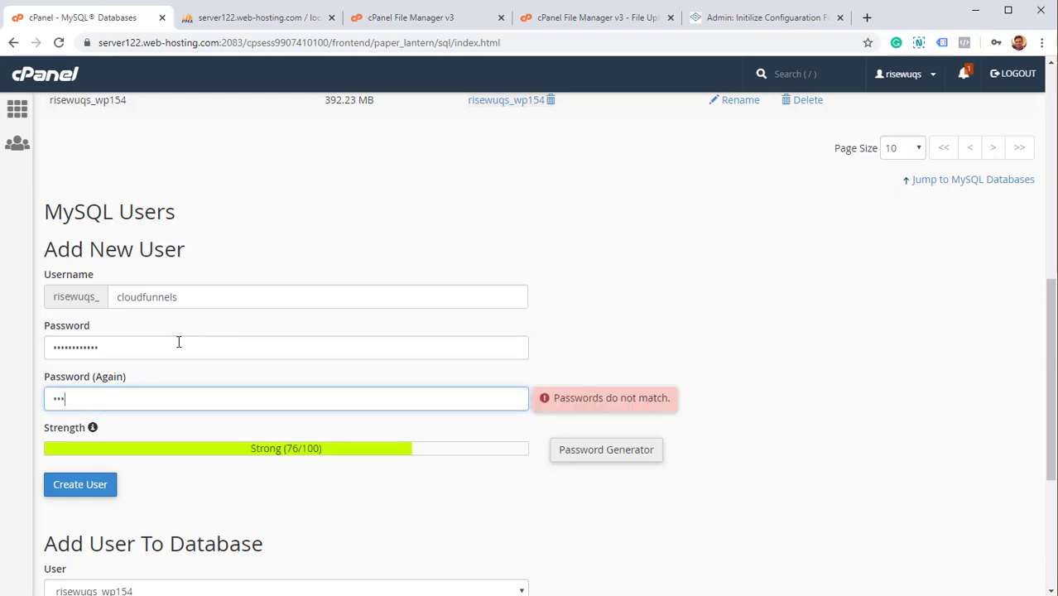
{"action": "type", "text": "**********"}
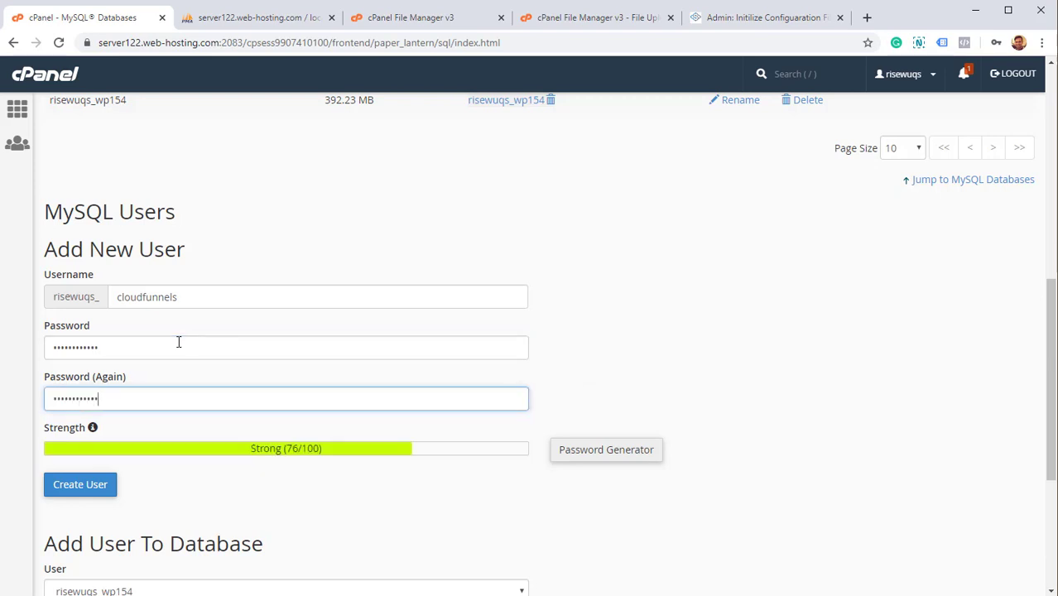
Copy the account prefix of the username and create the cloudfunnels MySQL user.
{"action": "scroll", "coordinate": [155, 502], "scroll_direction": "down", "scroll_amount": 1}
{"action": "scroll", "coordinate": [135, 432], "scroll_direction": "down", "scroll_amount": 3}
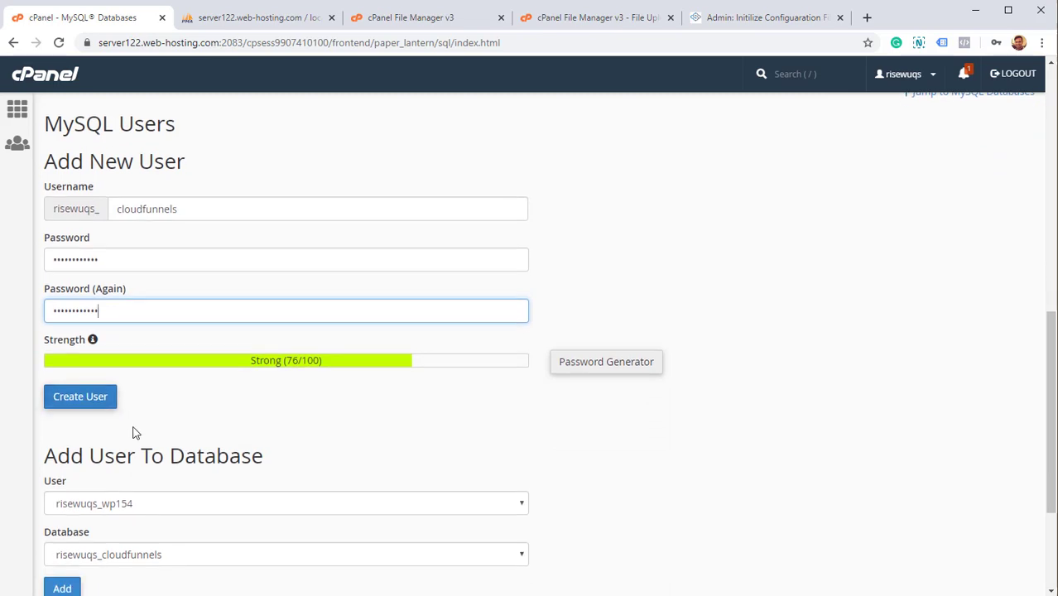
{"action": "scroll", "coordinate": [119, 183], "scroll_direction": "up", "scroll_amount": 3}
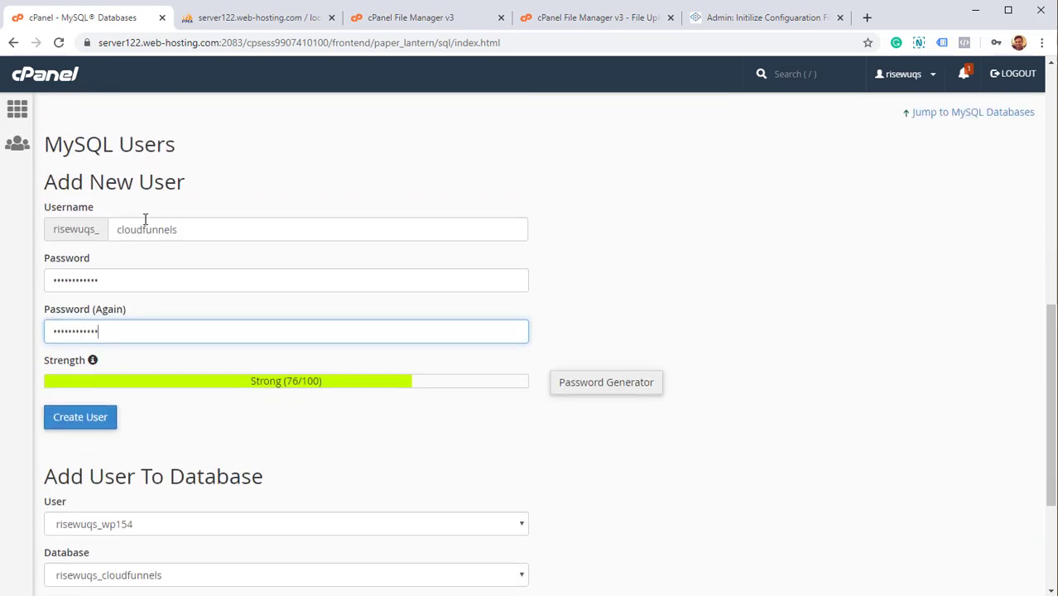
{"action": "double_click", "coordinate": [120, 230]}
{"action": "left_click_drag", "start_coordinate": [61, 230], "coordinate": [95, 231]}
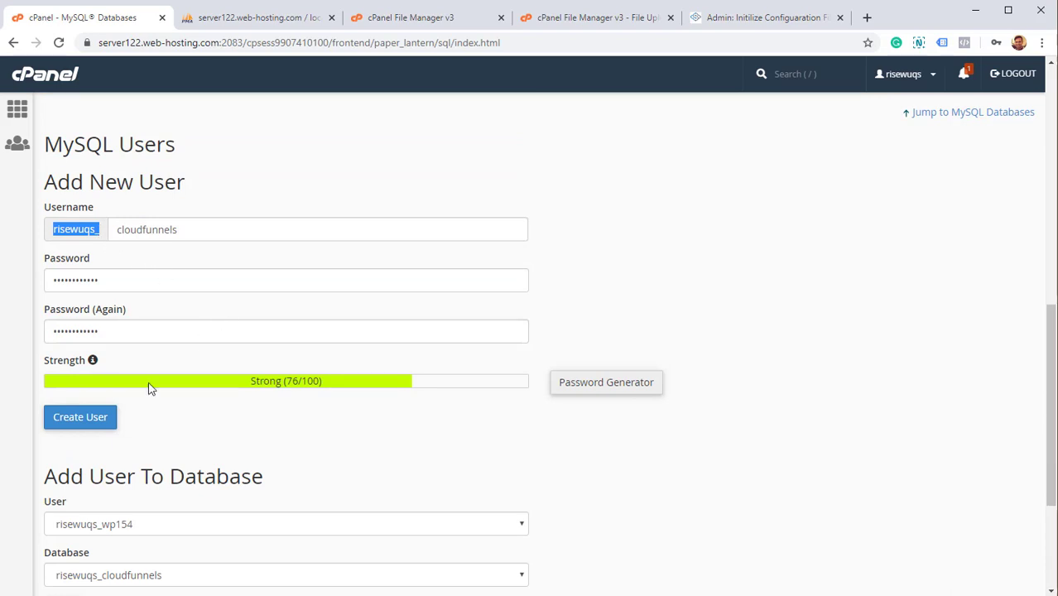
{"action": "left_click", "coordinate": [106, 420]}
Paste the copied username prefix into Notepad, then go back to MySQL Databases.
{"action": "key", "text": "super"}
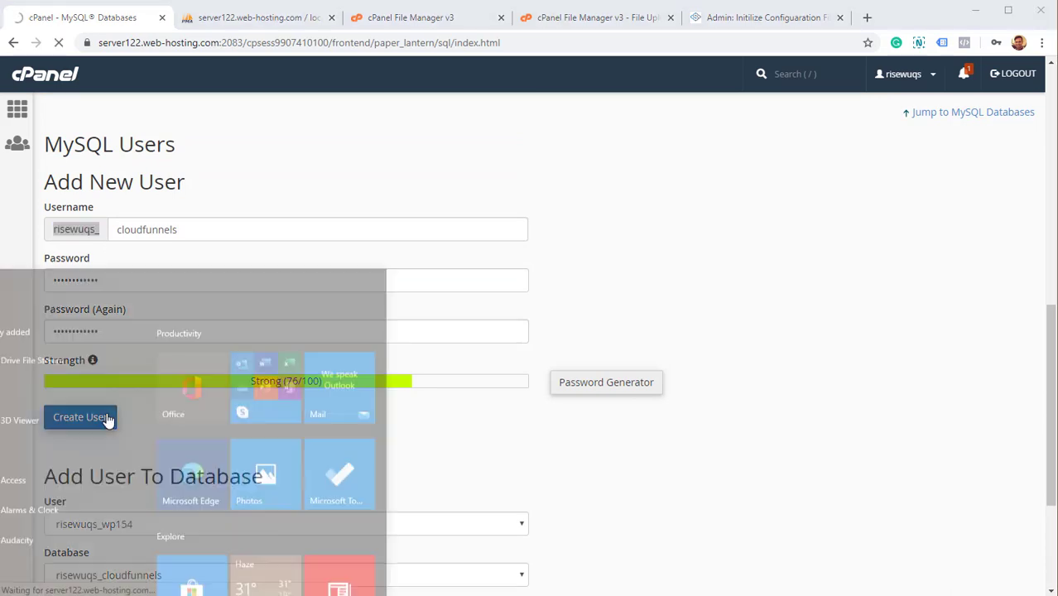
{"action": "type", "text": "notepad"}
{"action": "key", "text": "Return"}
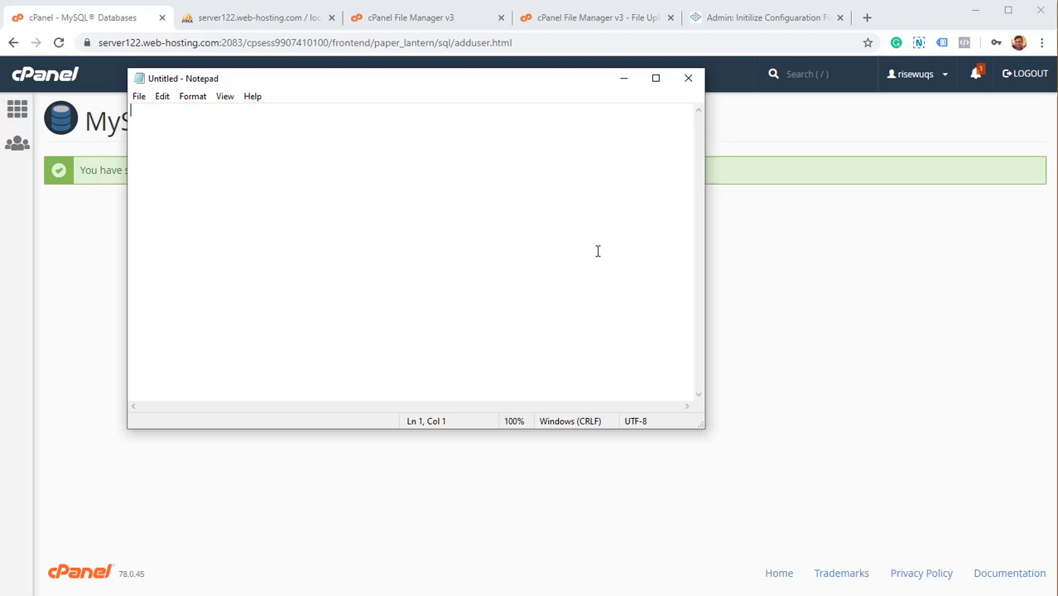
{"action": "type", "text": "risewuqs_"}
{"action": "left_click", "coordinate": [754, 353]}
{"action": "left_click", "coordinate": [539, 220]}
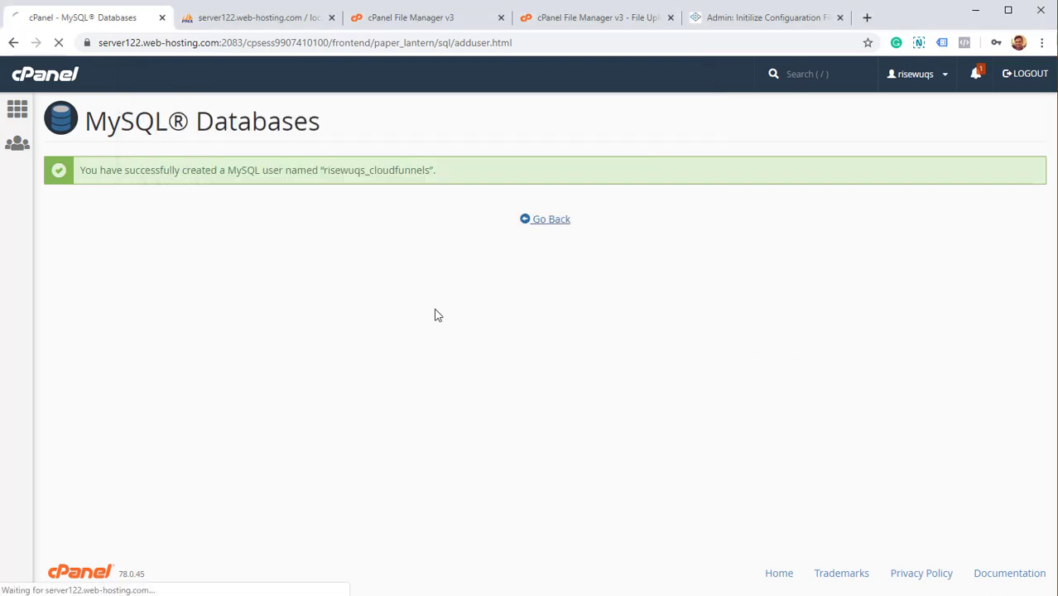
Reload phpMyAdmin until risewuqs_cloudfunnels appears, then return to the installer's database form.
{"action": "left_click", "coordinate": [267, 18]}
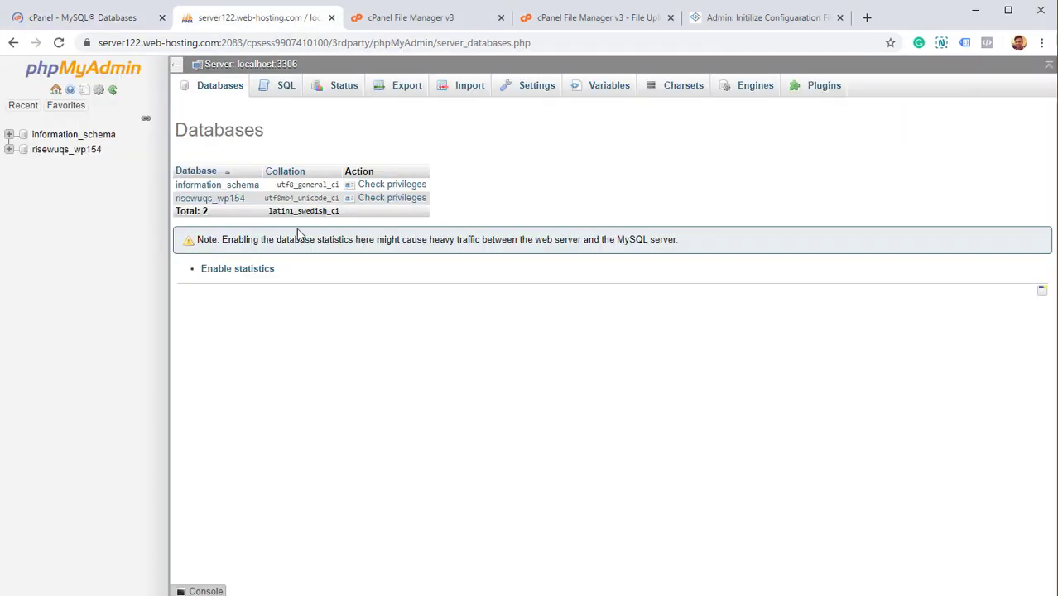
{"action": "right_click", "coordinate": [585, 166]}
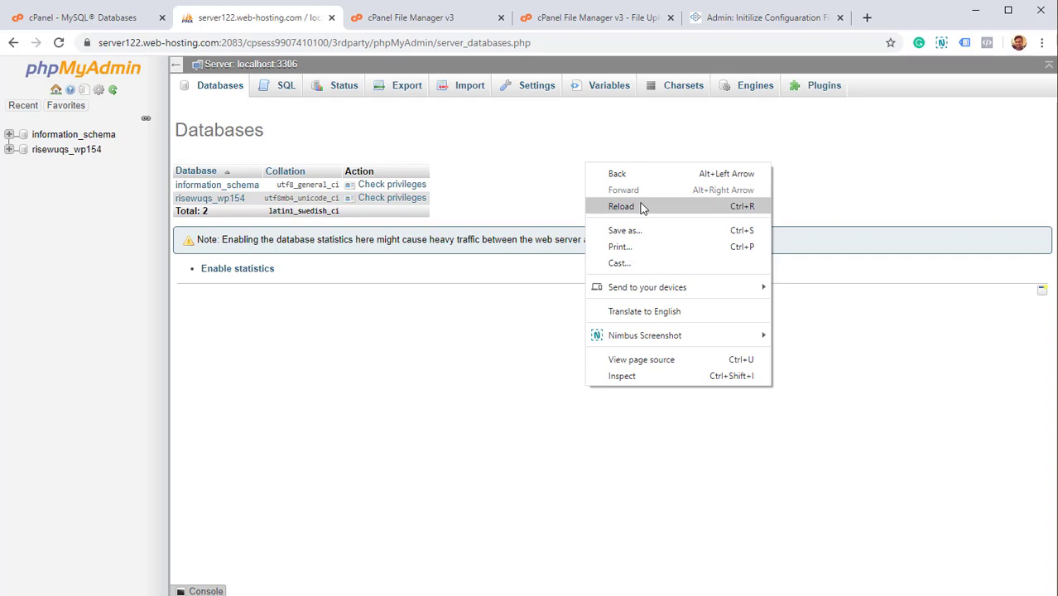
{"action": "left_click", "coordinate": [642, 207]}
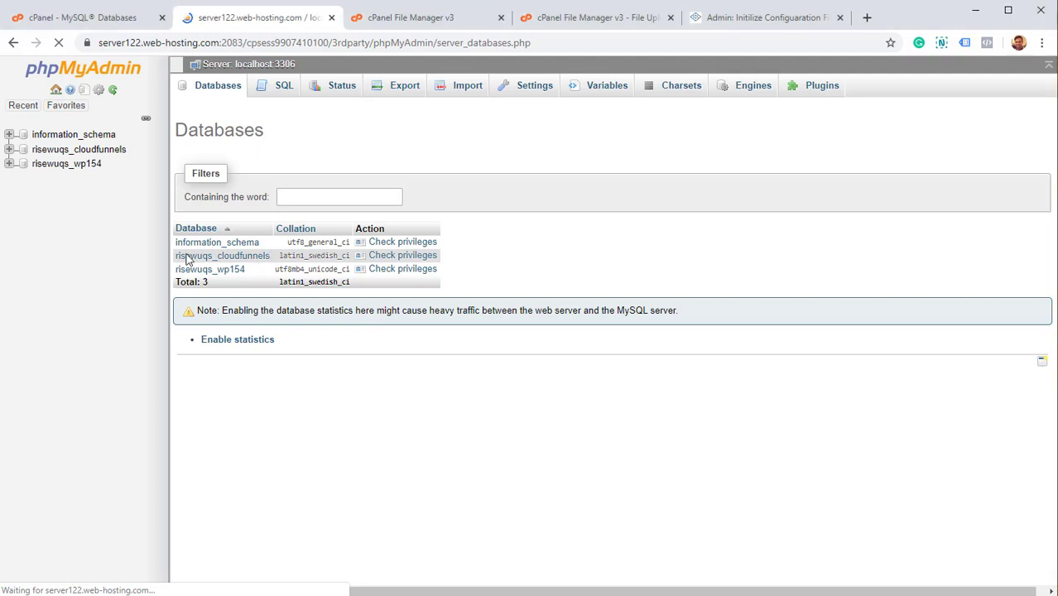
{"action": "left_click_drag", "start_coordinate": [775, 17], "coordinate": [401, 25]}
Enter risewuqs_cloudfunnels as the database username and type the database password.
{"action": "left_click", "coordinate": [478, 215]}
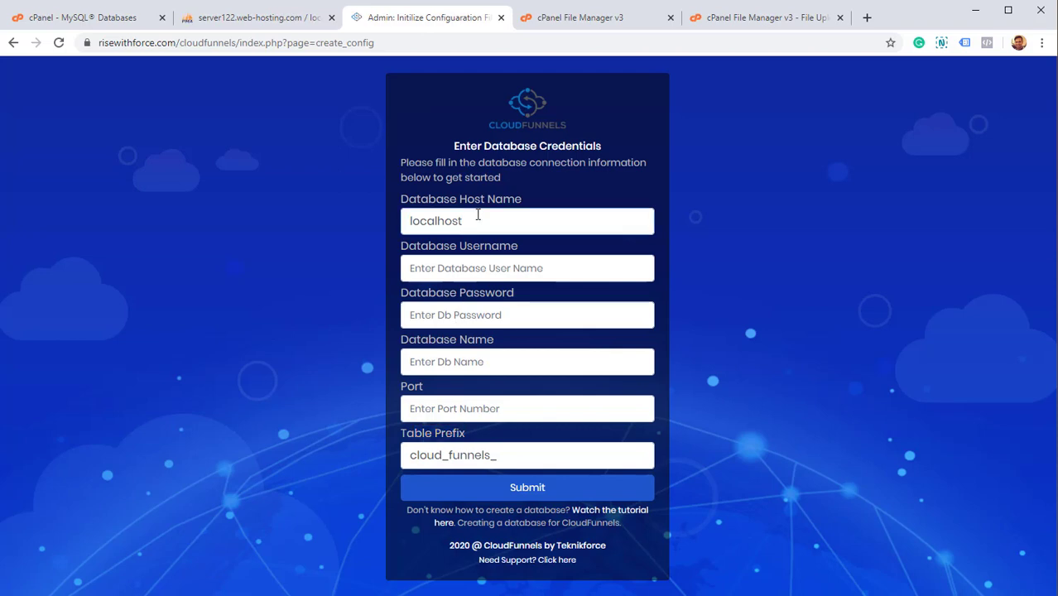
{"action": "left_click", "coordinate": [482, 274]}
{"action": "type", "text": "risewuqs_"}
{"action": "type", "text": "loudfun"}
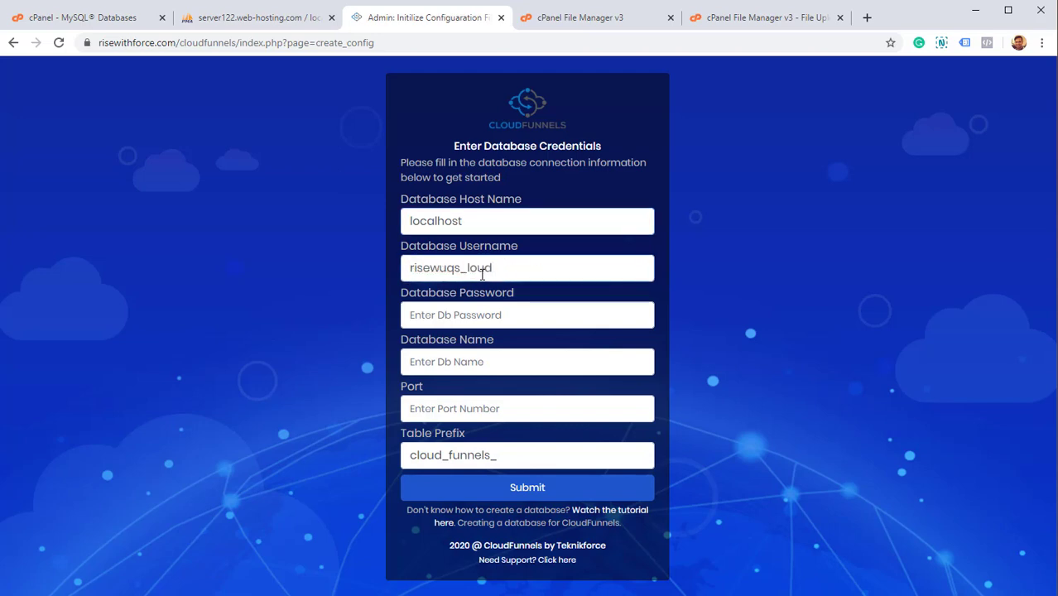
{"action": "type", "text": "udfunnels"}
{"action": "left_click", "coordinate": [474, 311]}
{"action": "key", "text": "ctrl+v"}
{"action": "key", "text": "ctrl+z"}
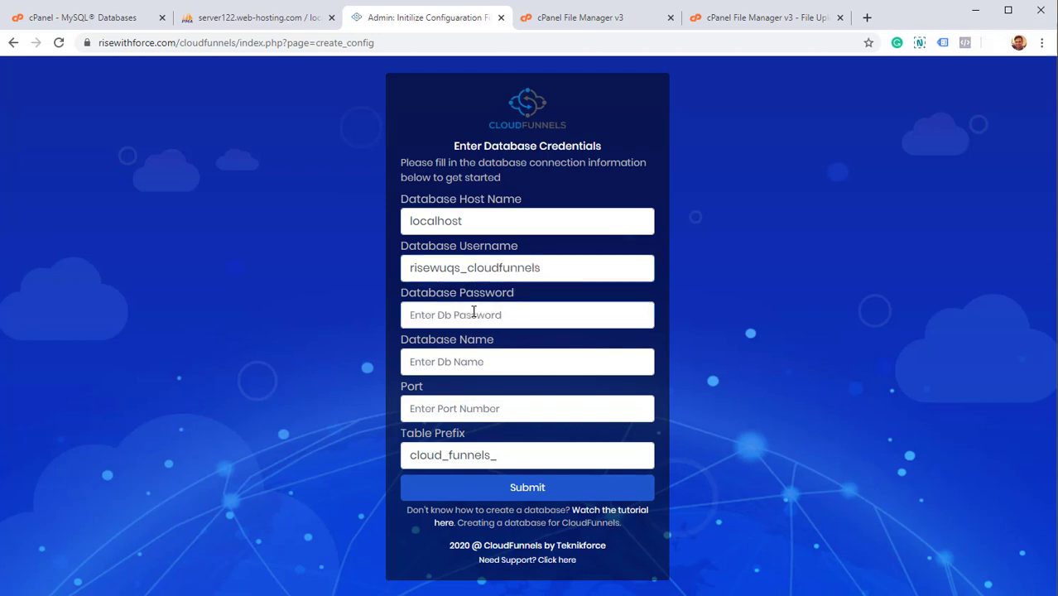
{"action": "type", "text": "r••••"}
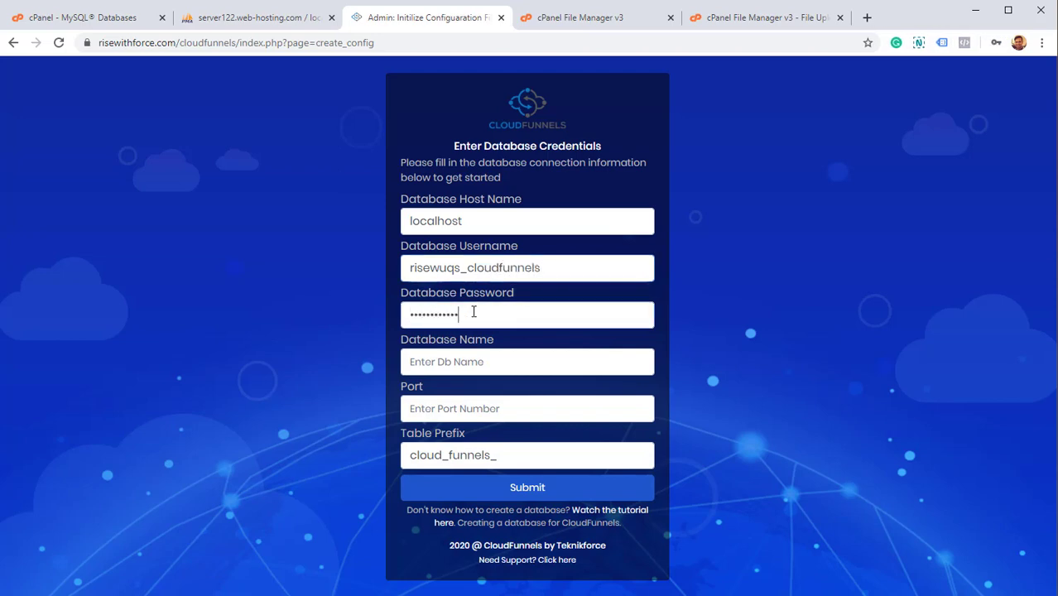
Enter database name risewuqs_cloudfunnels and port 3306, then submit the credentials.
{"action": "left_click", "coordinate": [464, 358]}
{"action": "type", "text": "risewuqs_"}
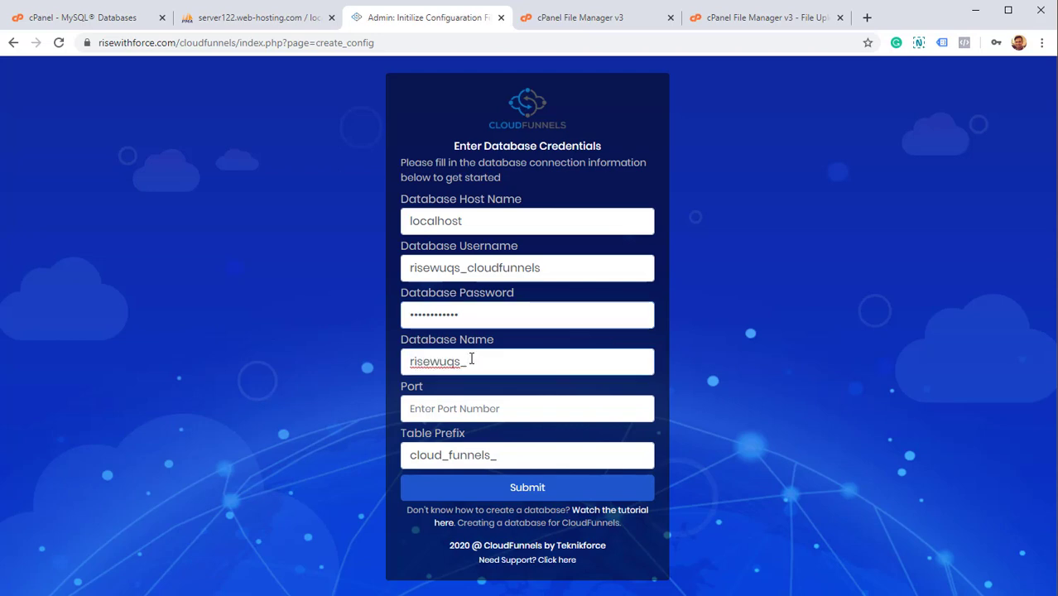
{"action": "type", "text": "cloudfunnels"}
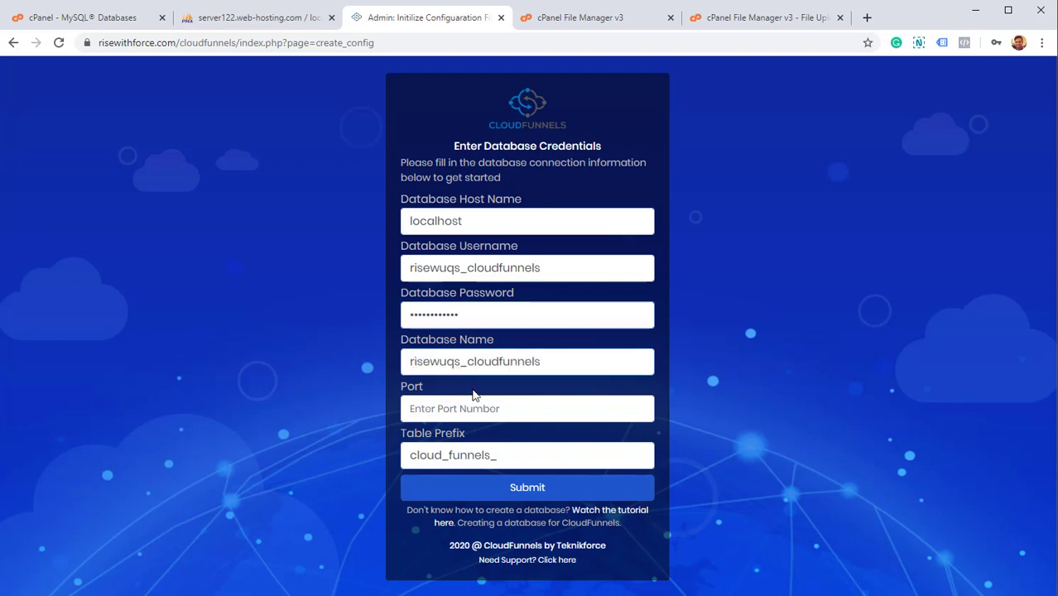
{"action": "left_click", "coordinate": [474, 403]}
{"action": "type", "text": "3306"}
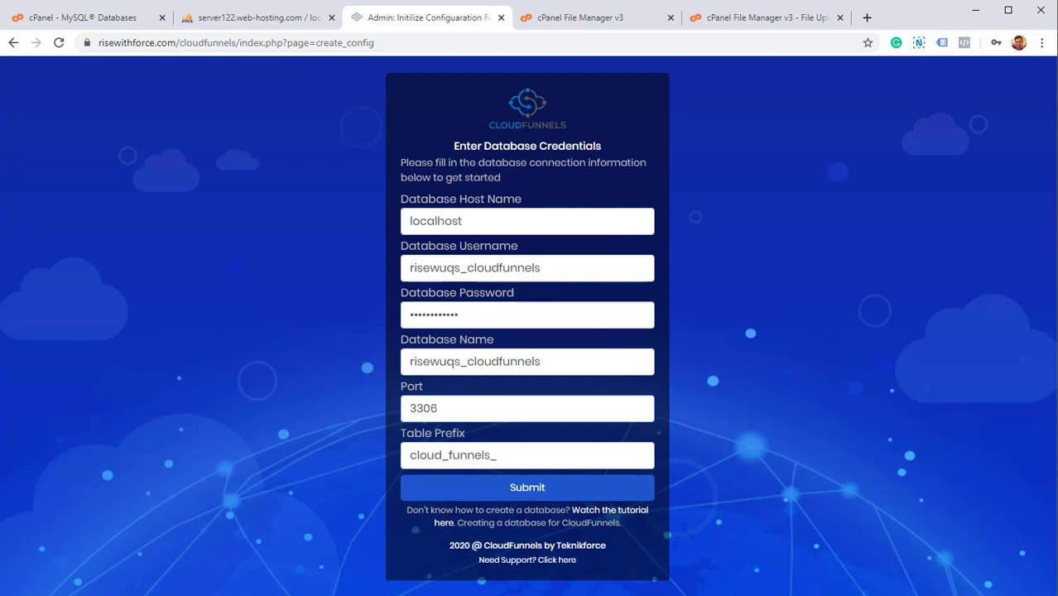
{"action": "left_click_drag", "start_coordinate": [549, 461], "coordinate": [273, 474]}
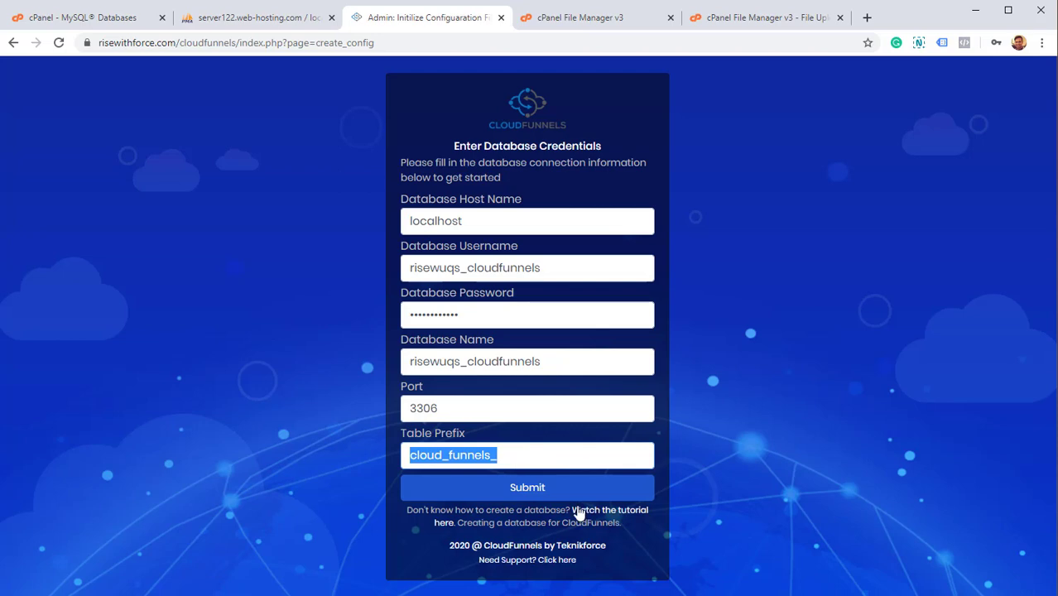
{"action": "left_click", "coordinate": [559, 495]}
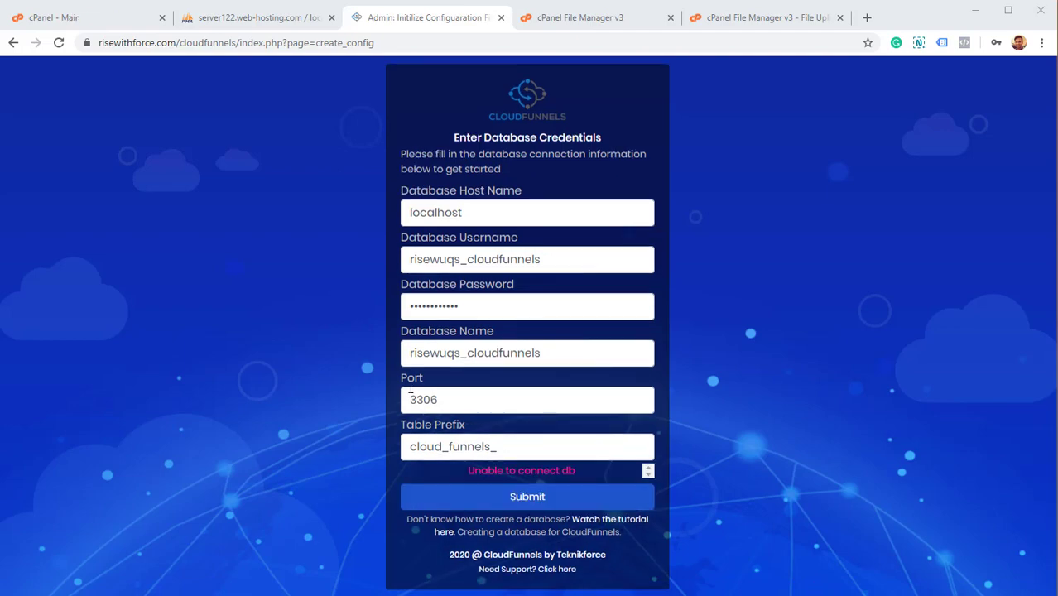
Change the database port to 2083, resubmit, and switch to cPanel's MySQL Databases page.
{"action": "left_click", "coordinate": [177, 6]}
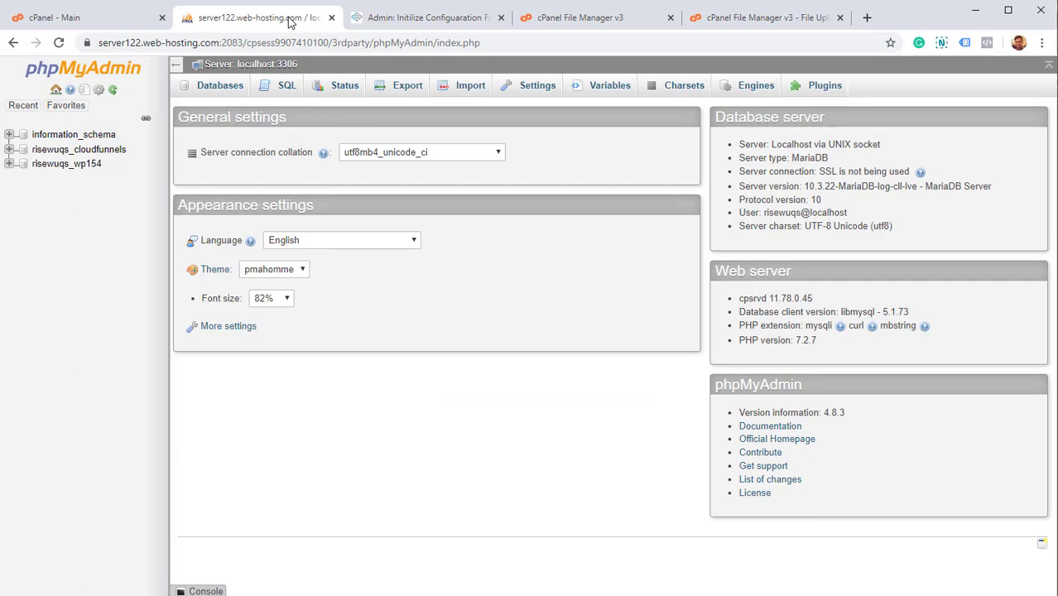
{"action": "left_click", "coordinate": [419, 16]}
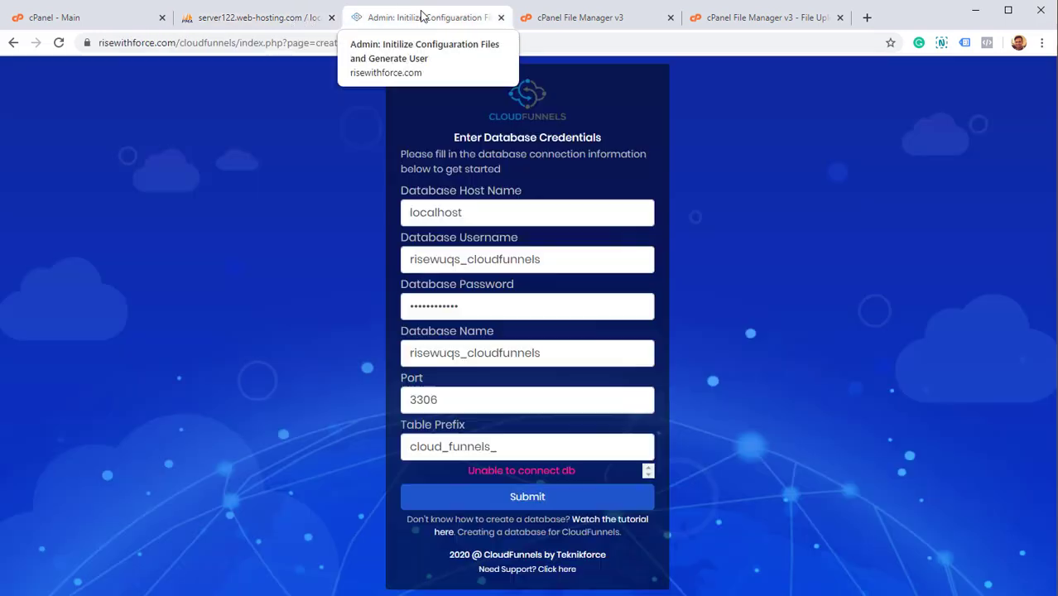
{"action": "left_click_drag", "start_coordinate": [486, 400], "coordinate": [370, 411]}
{"action": "type", "text": "209"}
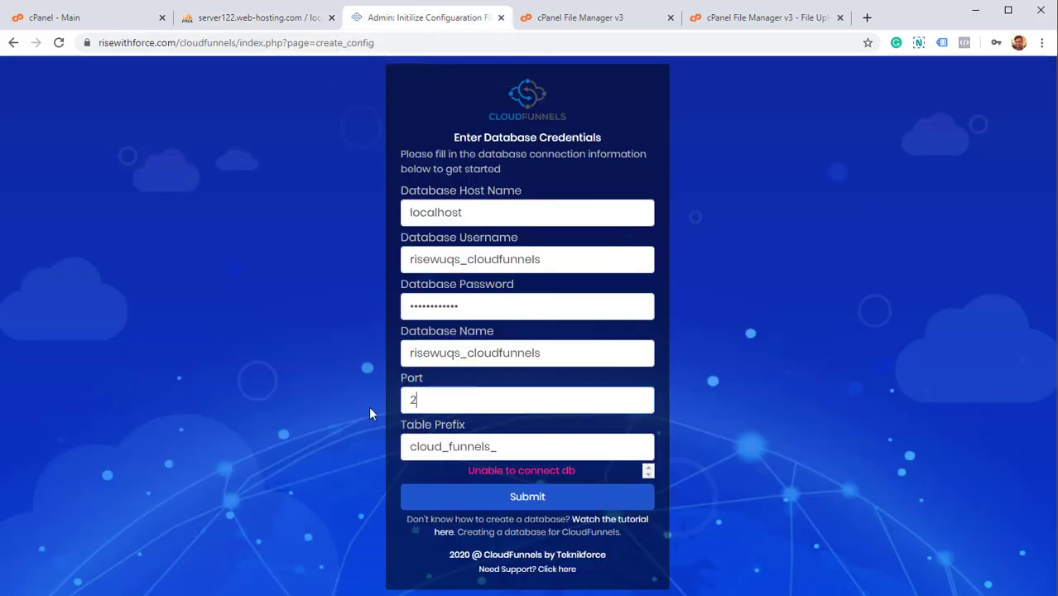
{"action": "type", "text": "83"}
{"action": "left_click", "coordinate": [552, 507]}
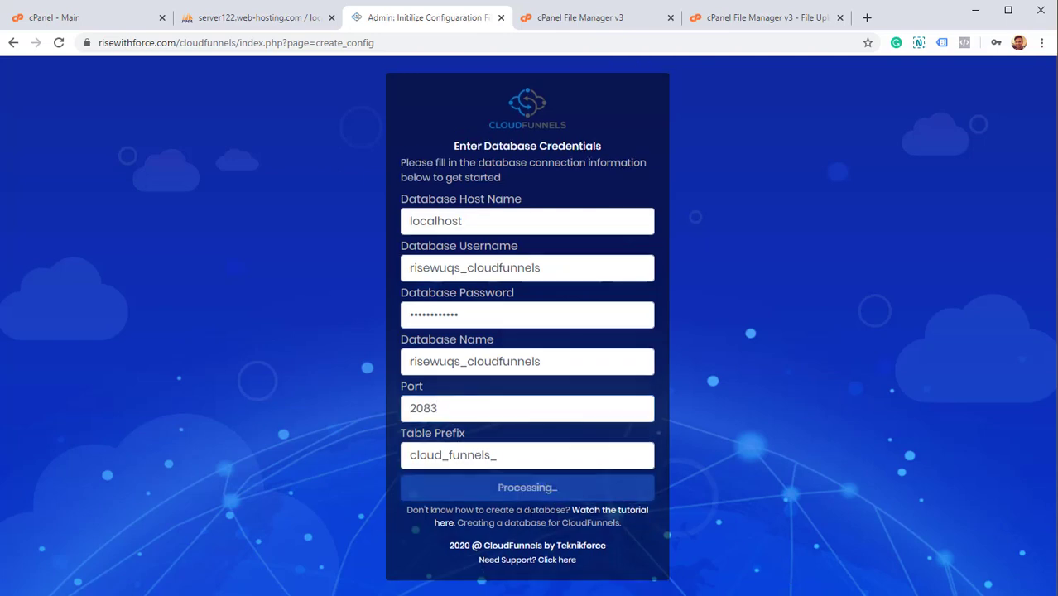
{"action": "key", "text": "ctrl+1"}
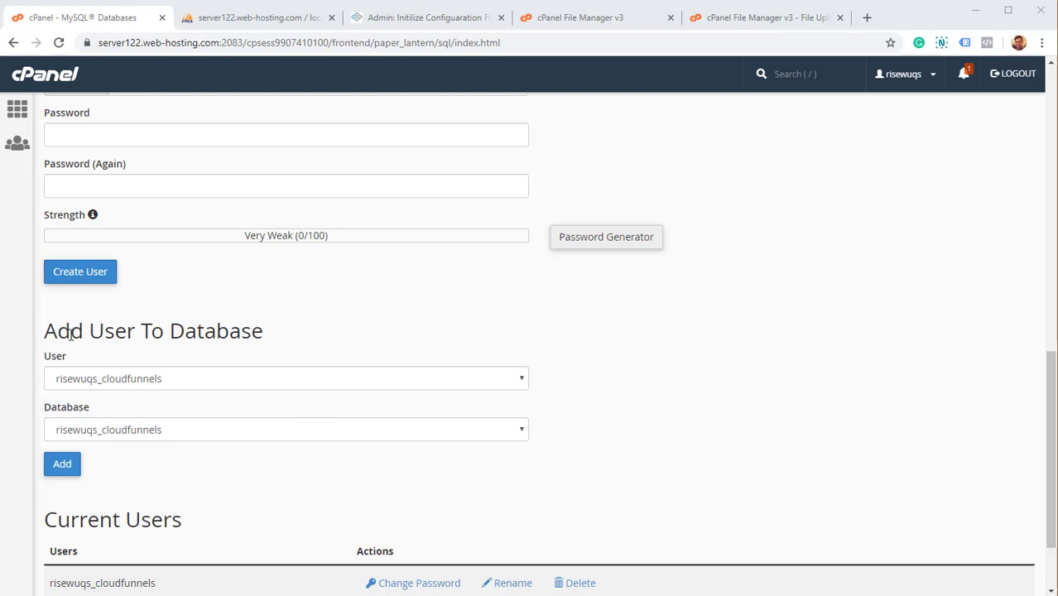
Choose risewuqs_cloudfunnels as both the user and the database under Add User To Database.
{"action": "left_click_drag", "start_coordinate": [71, 331], "coordinate": [199, 331]}
{"action": "scroll", "coordinate": [195, 246], "scroll_direction": "up", "scroll_amount": 2}
{"action": "scroll", "coordinate": [172, 300], "scroll_direction": "down", "scroll_amount": 3}
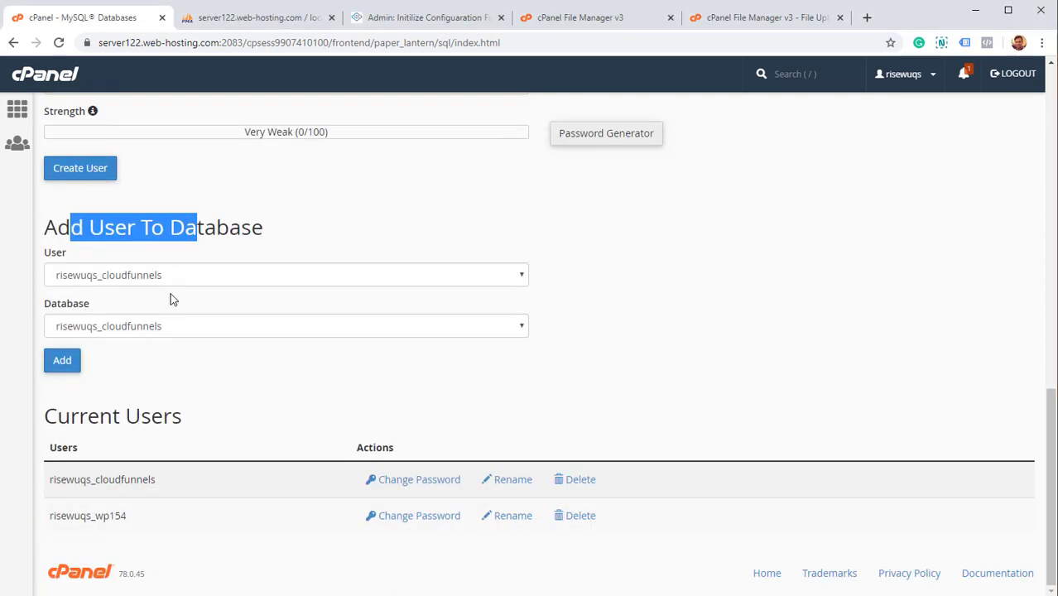
{"action": "left_click", "coordinate": [161, 288]}
{"action": "left_click", "coordinate": [159, 279]}
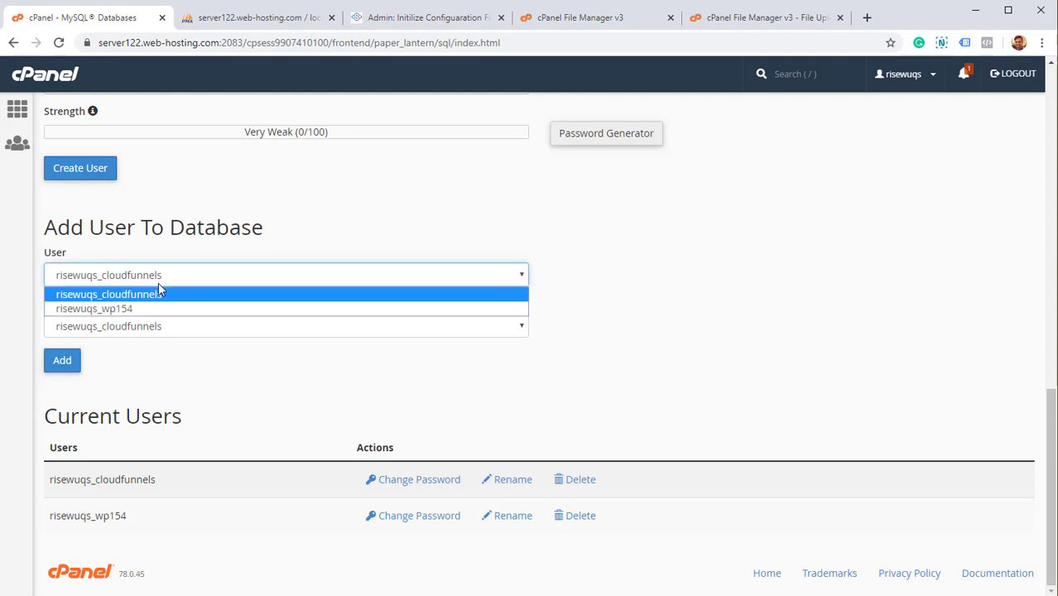
{"action": "left_click", "coordinate": [151, 296]}
{"action": "left_click", "coordinate": [129, 332]}
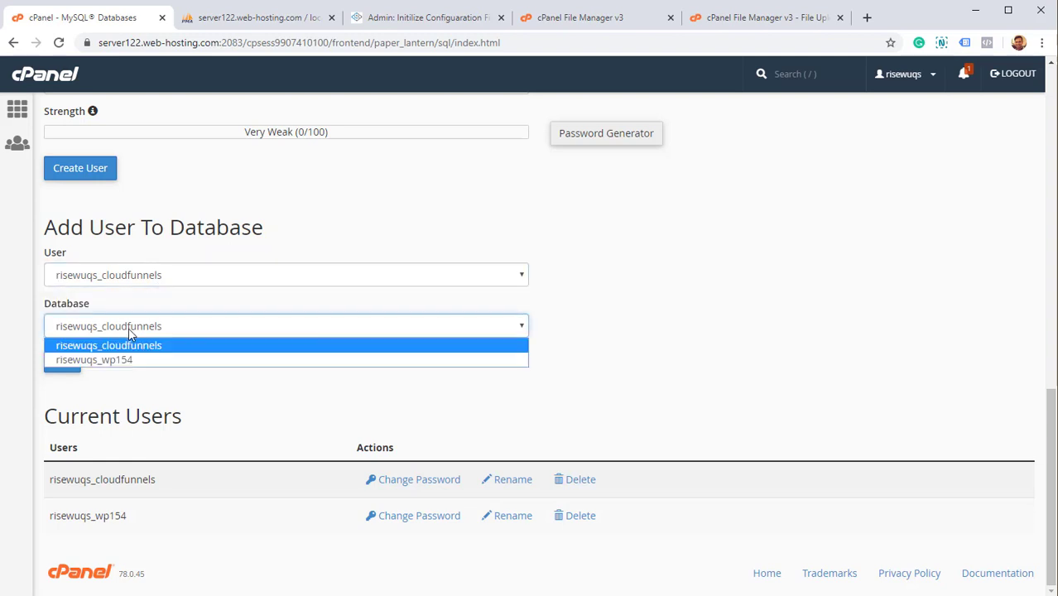
{"action": "left_click", "coordinate": [126, 351]}
Grant risewuqs_cloudfunnels ALL PRIVILEGES, save the changes, and return to the installer.
{"action": "left_click", "coordinate": [47, 362]}
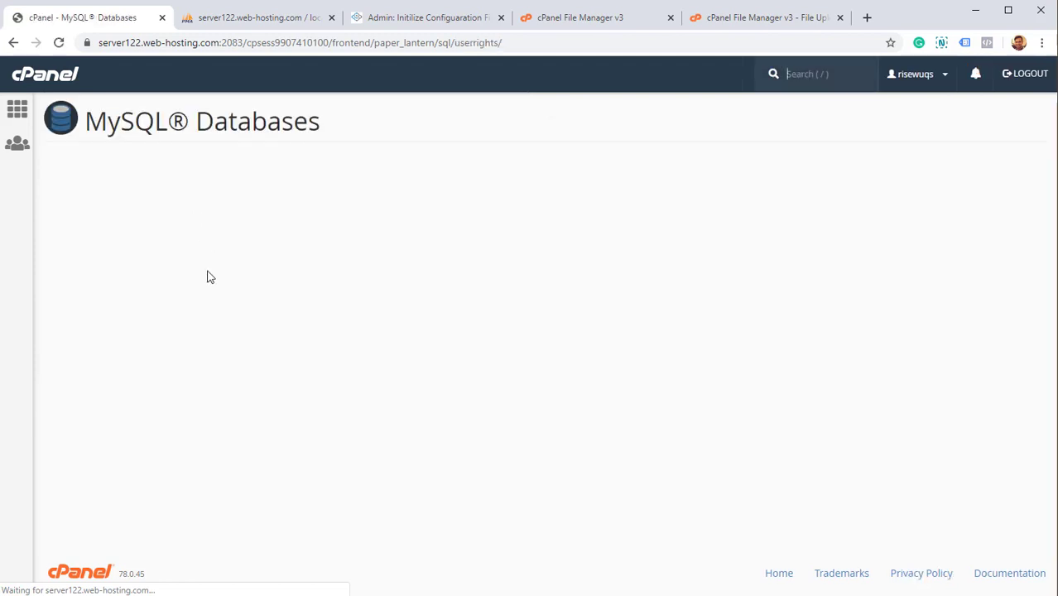
{"action": "scroll", "coordinate": [201, 303], "scroll_direction": "down", "scroll_amount": 2}
{"action": "scroll", "coordinate": [202, 303], "scroll_direction": "up", "scroll_amount": 1}
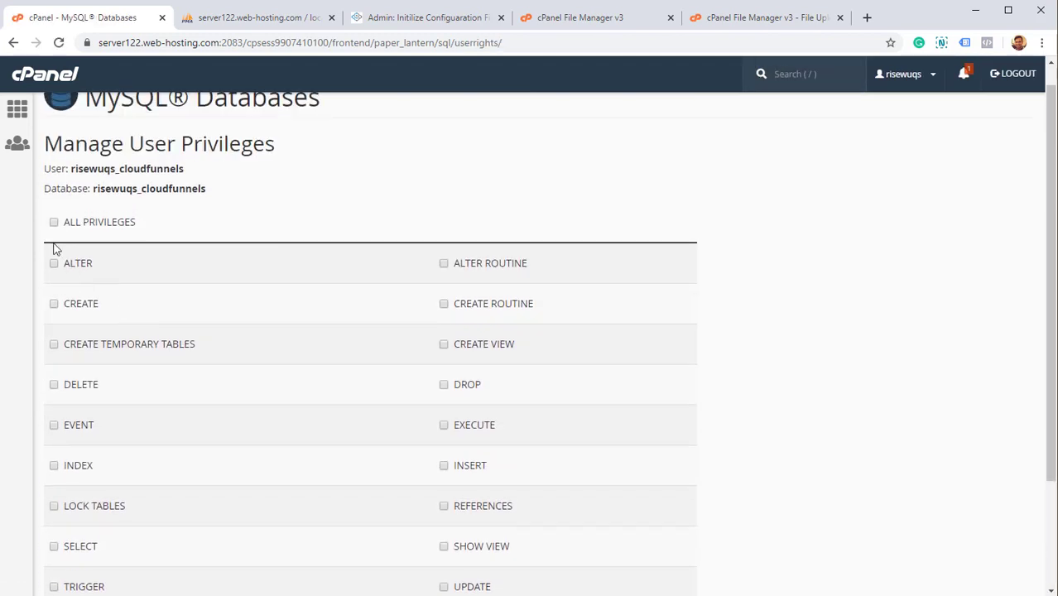
{"action": "left_click", "coordinate": [54, 223]}
{"action": "scroll", "coordinate": [269, 295], "scroll_direction": "down", "scroll_amount": 2}
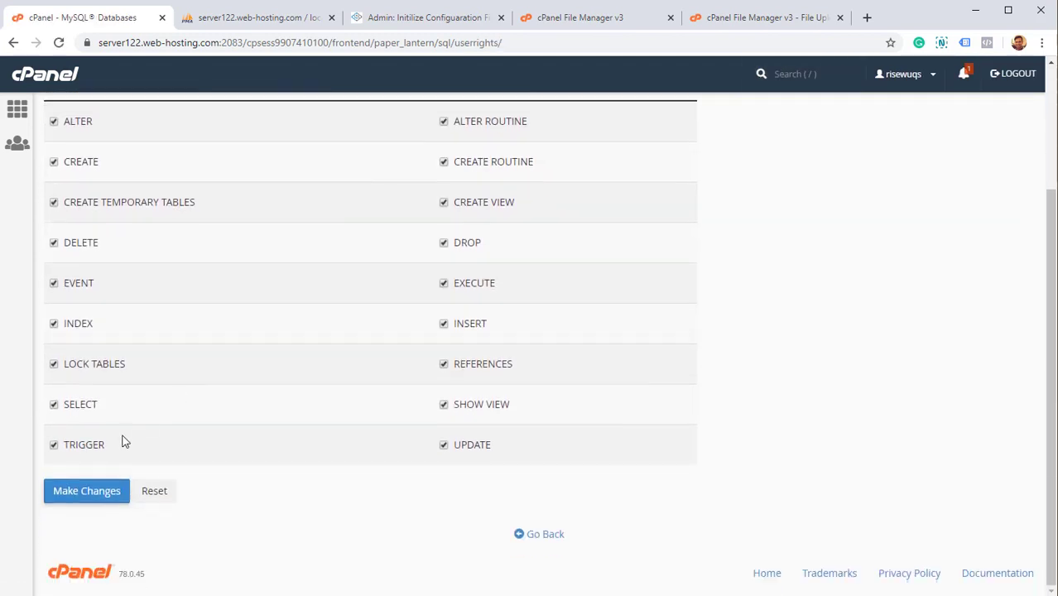
{"action": "left_click", "coordinate": [92, 500]}
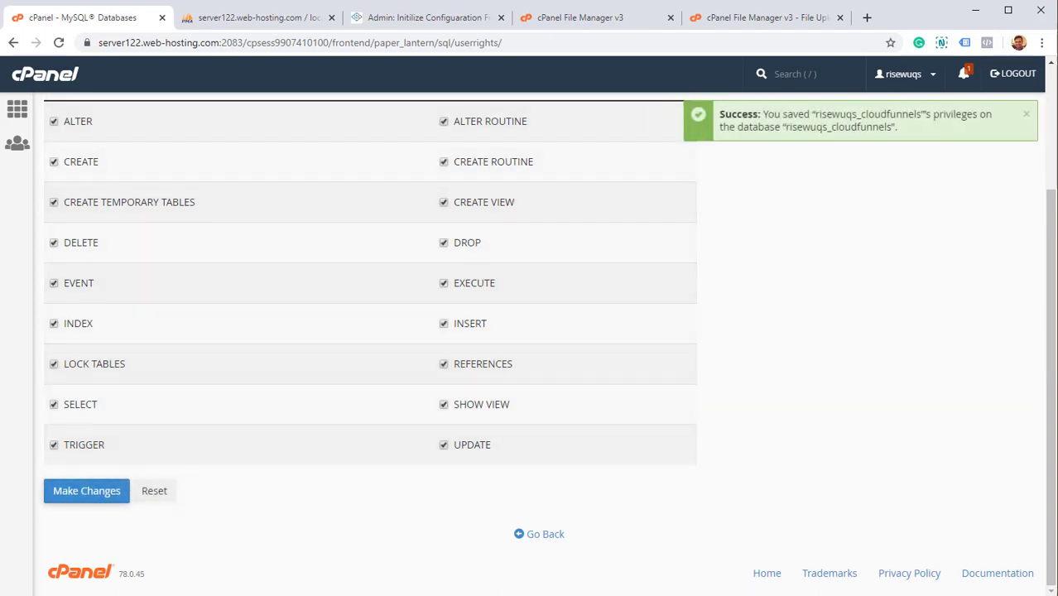
{"action": "key", "text": "ctrl+3"}
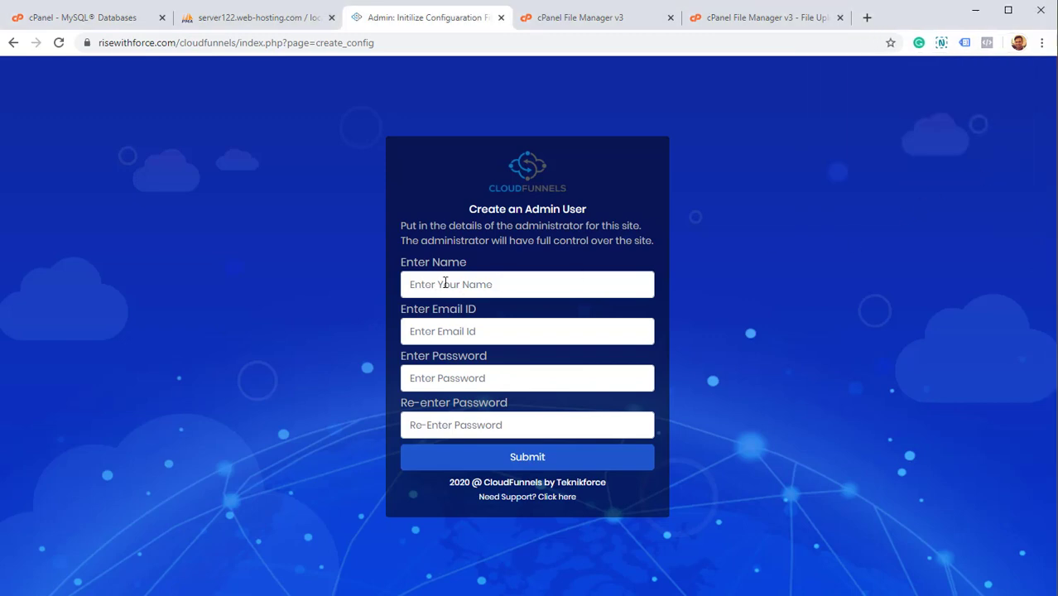
Fill the admin form with the admin's full name, e-mail address and a password twice.
{"action": "left_click", "coordinate": [510, 280]}
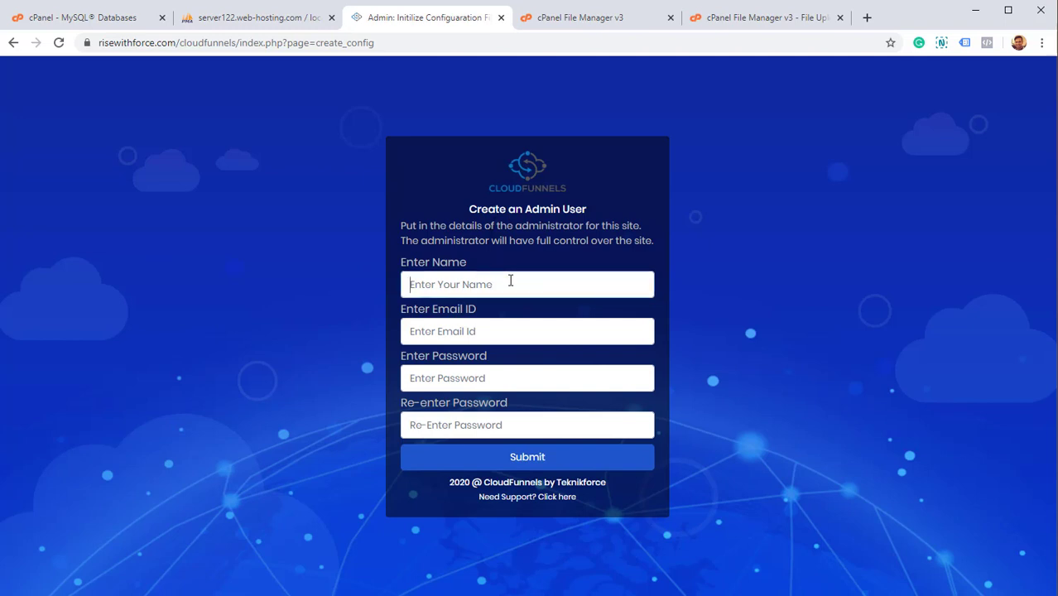
{"action": "type", "text": "Cyril Gupta"}
{"action": "key", "text": "Tab"}
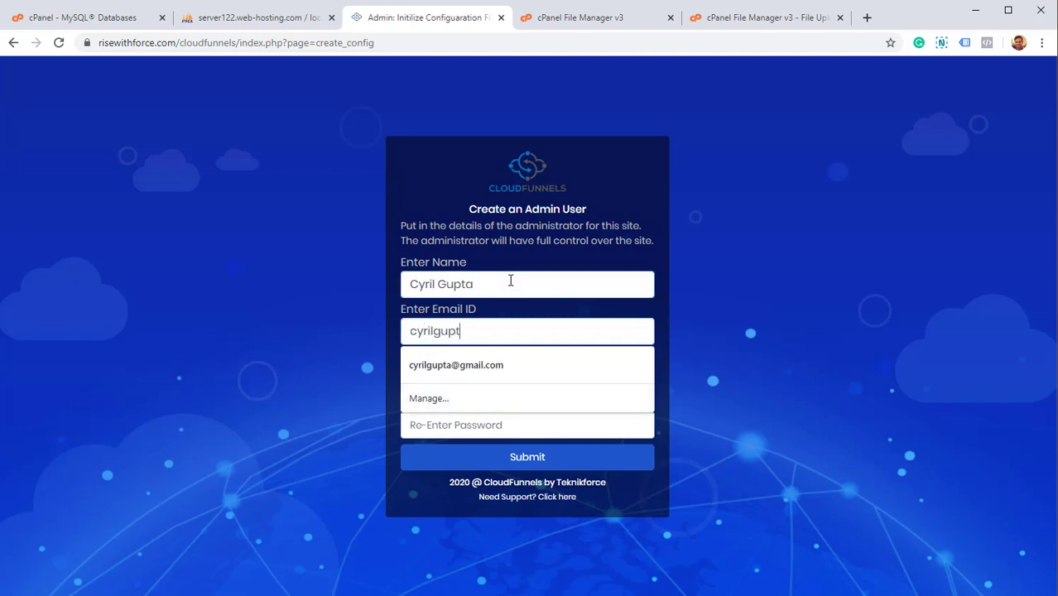
{"action": "key", "text": "Tab"}
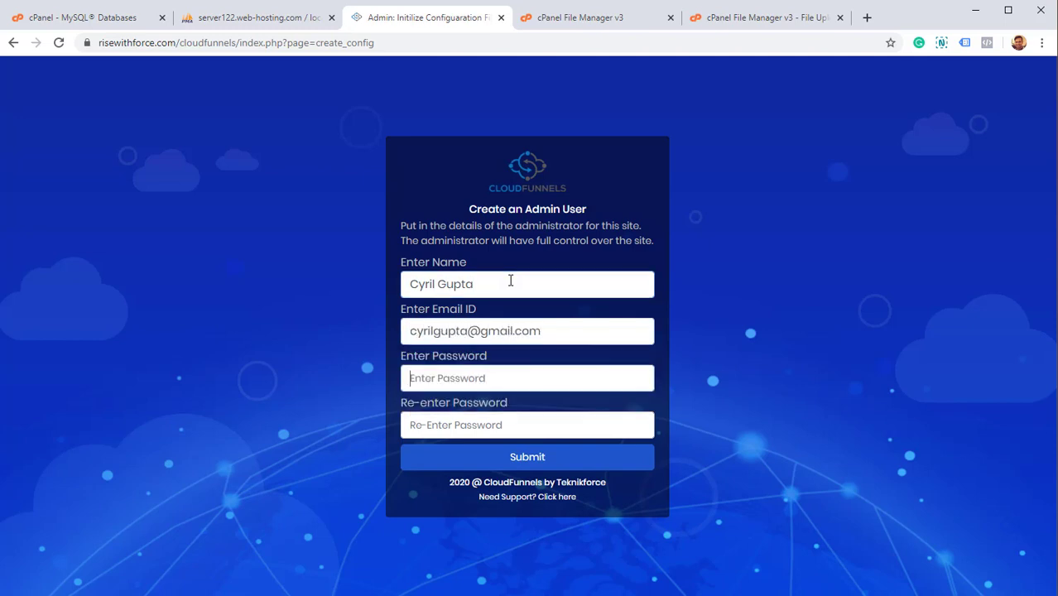
{"action": "type", "text": "****"}
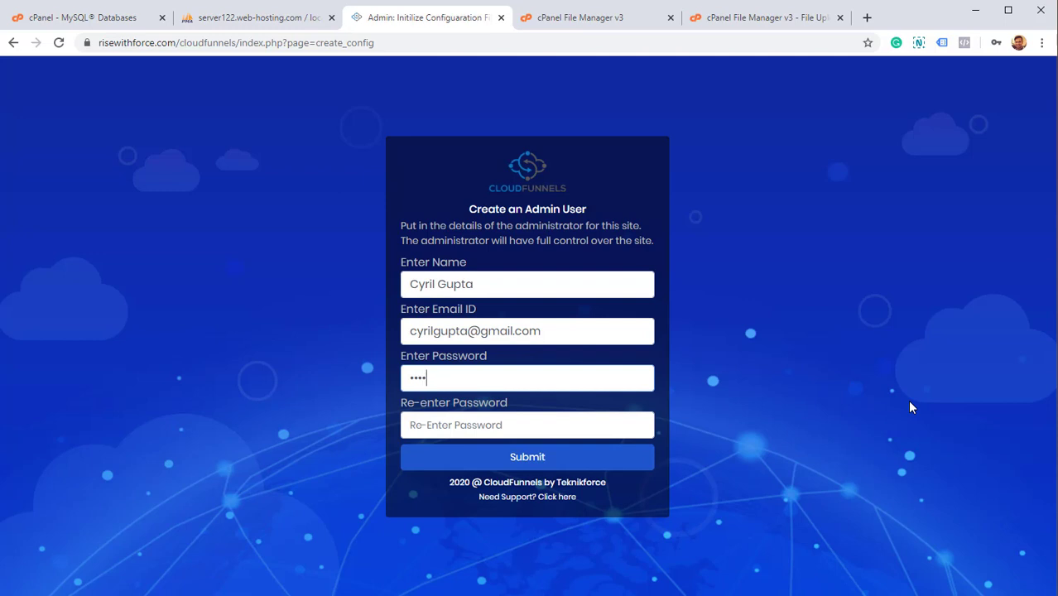
{"action": "key", "text": "ctrl+a"}
{"action": "type", "text": "******"}
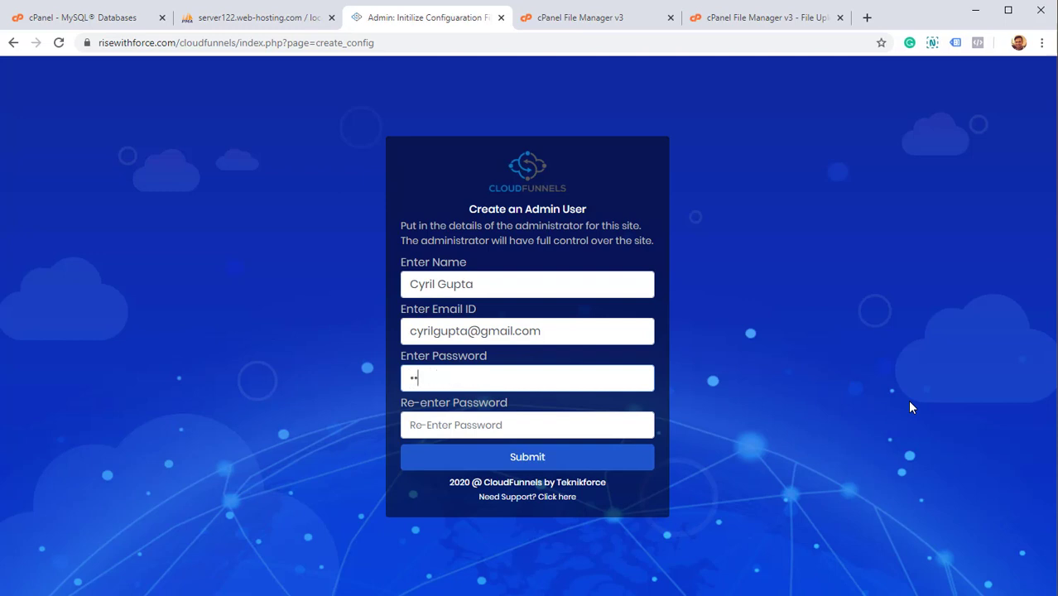
{"action": "type", "text": "*"}
{"action": "key", "text": "Tab"}
{"action": "type", "text": "****"}
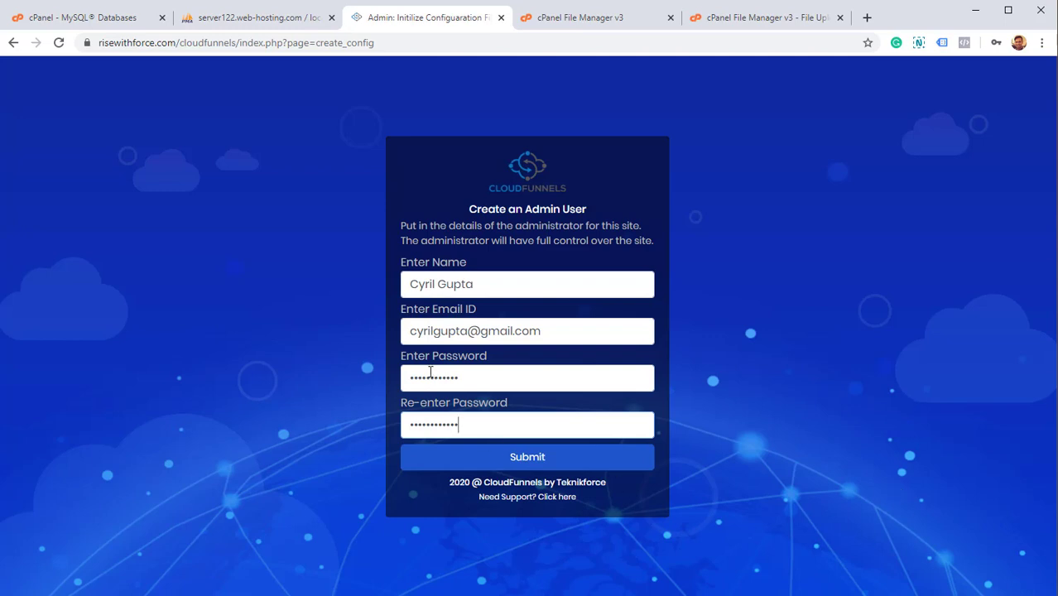
Strengthen both admin password entries so they match, then submit the Create an Admin User form.
{"action": "double_click", "coordinate": [496, 367]}
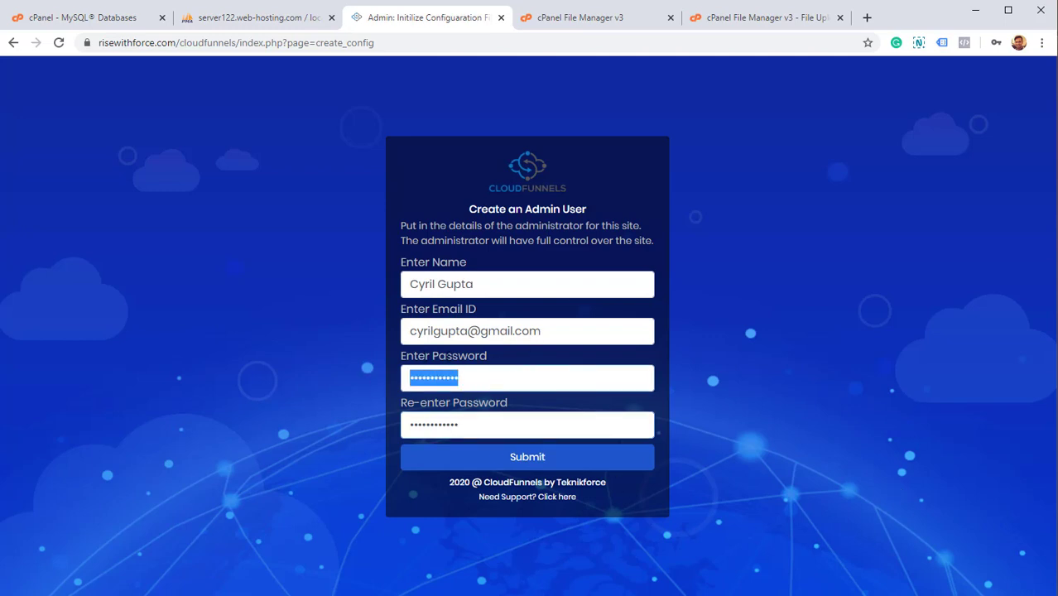
{"action": "triple_click", "coordinate": [571, 332]}
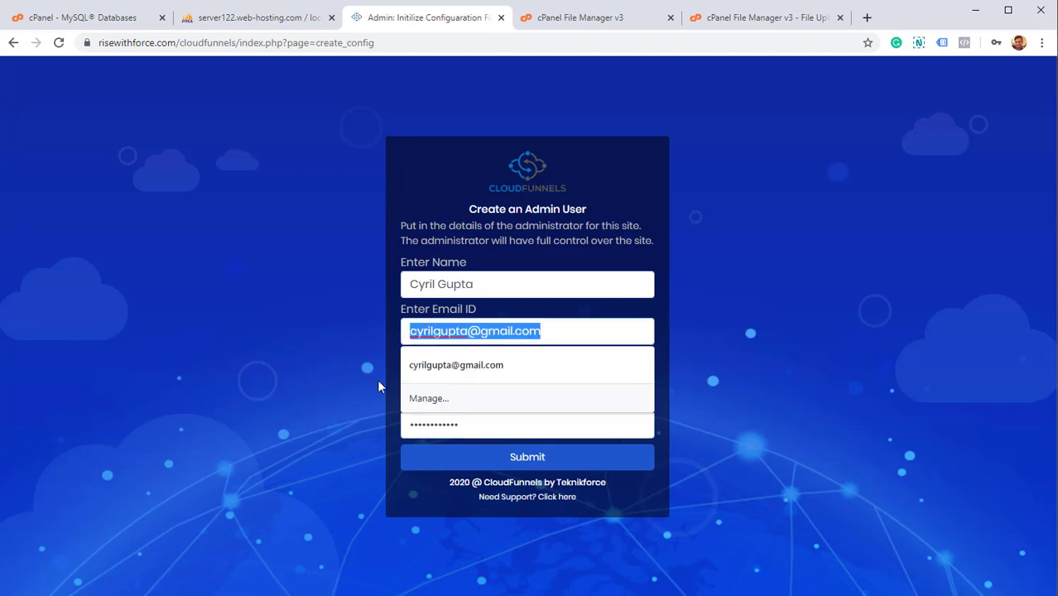
{"action": "left_click", "coordinate": [550, 461]}
{"action": "left_click", "coordinate": [551, 464]}
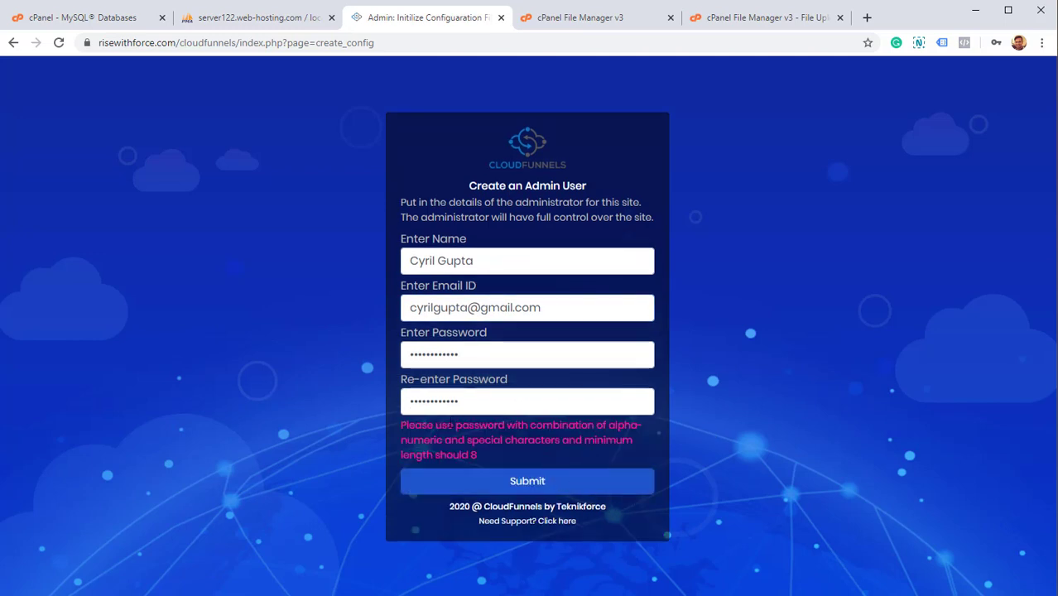
{"action": "left_click", "coordinate": [494, 404]}
{"action": "type", "text": "@1"}
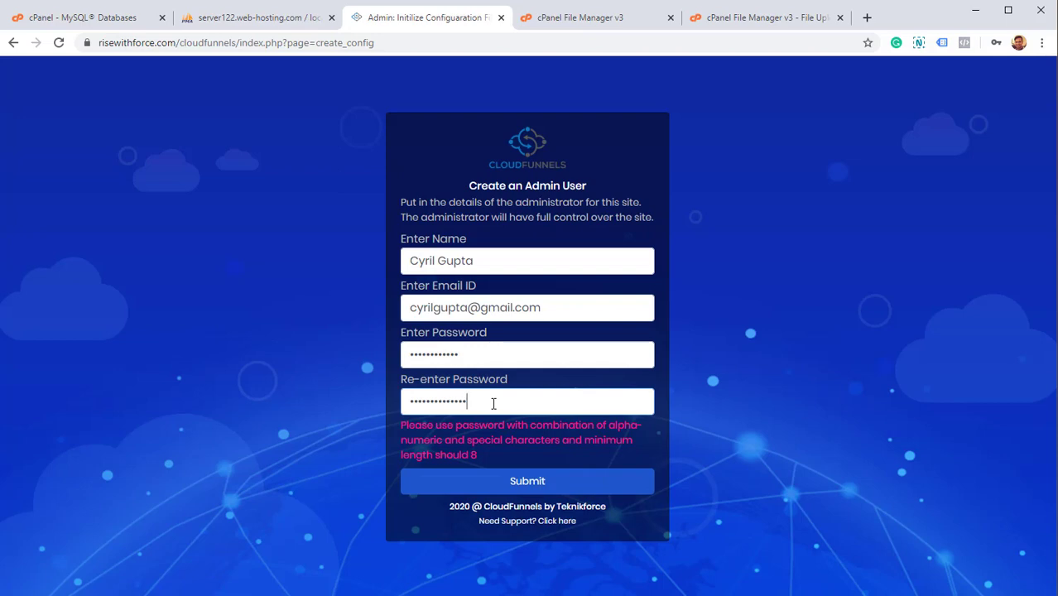
{"action": "type", "text": "2"}
{"action": "left_click", "coordinate": [516, 359]}
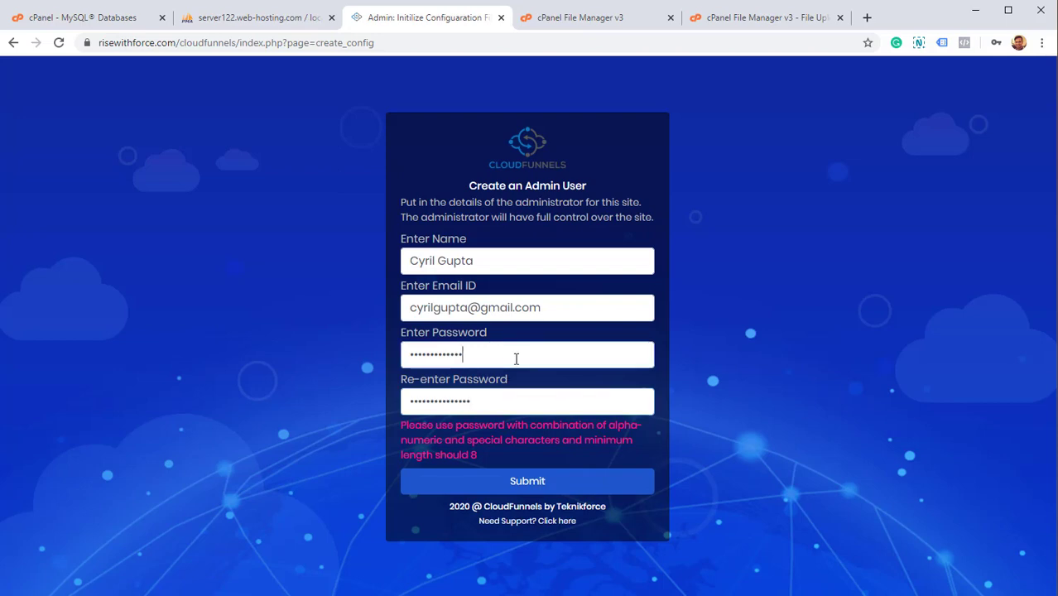
{"action": "type", "text": "2"}
{"action": "left_click", "coordinate": [529, 489]}
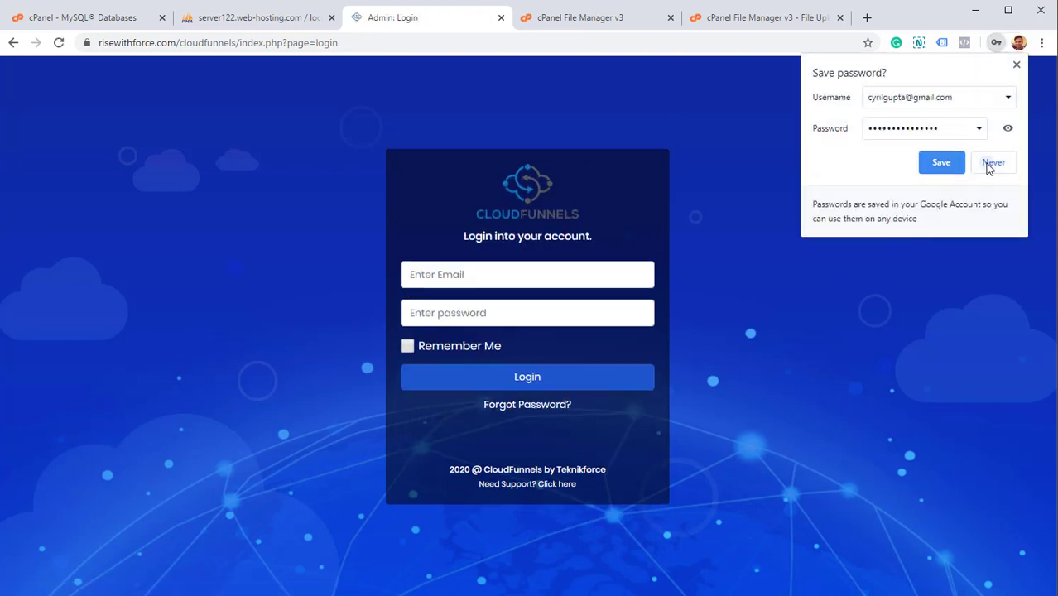
Decline saving the password, then log in with the admin e-mail and password, retrying once.
{"action": "left_click", "coordinate": [990, 164]}
{"action": "left_click", "coordinate": [611, 272]}
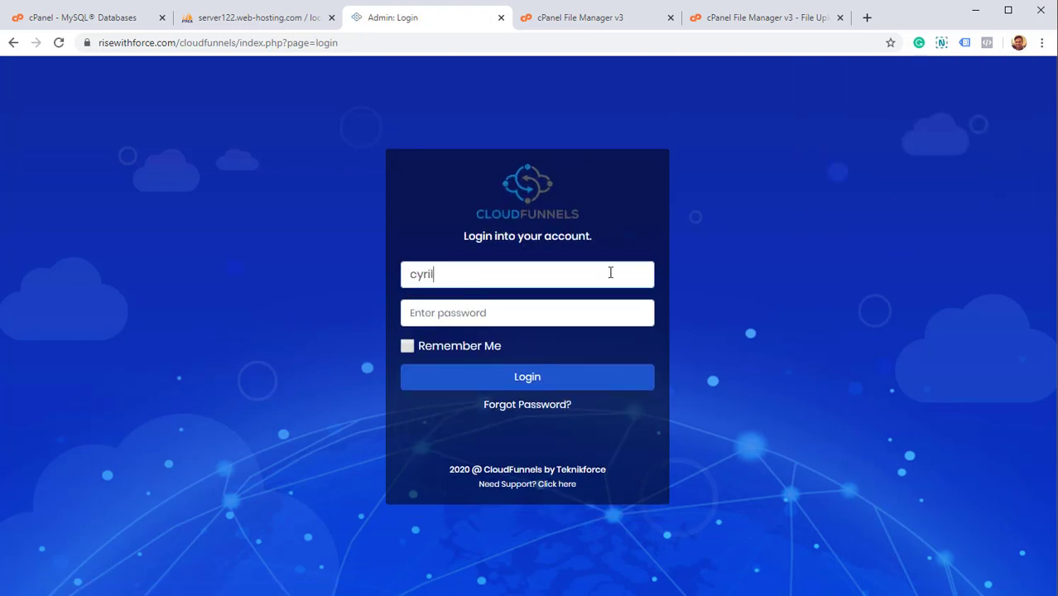
{"action": "key", "text": "Tab"}
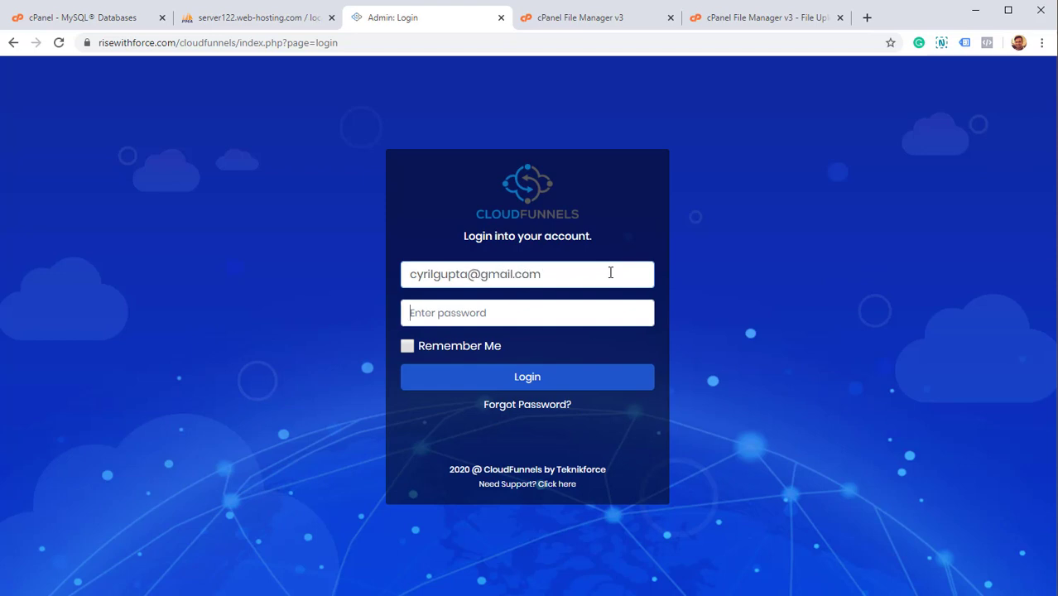
{"action": "type", "text": "*****"}
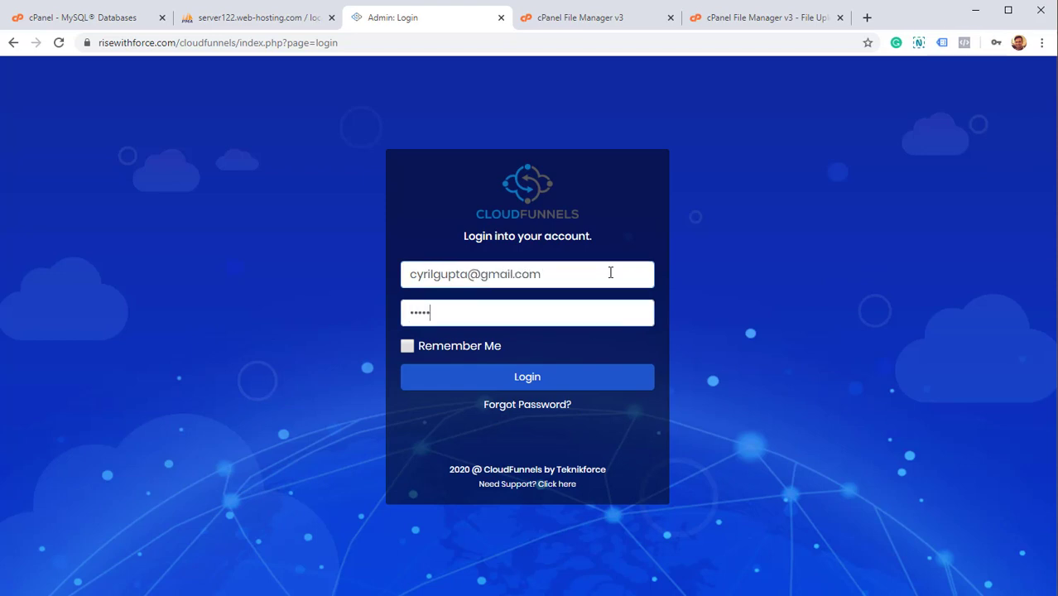
{"action": "key", "text": "ctrl+a"}
{"action": "type", "text": "*"}
{"action": "key", "text": "ctrl+a"}
{"action": "key", "text": "BackSpace"}
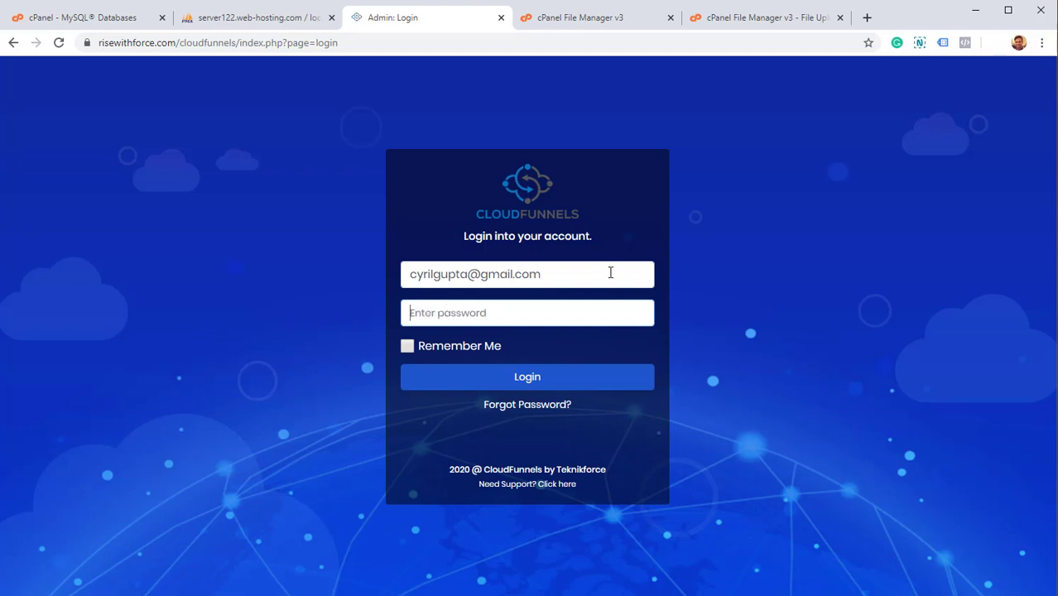
{"action": "type", "text": "**********"}
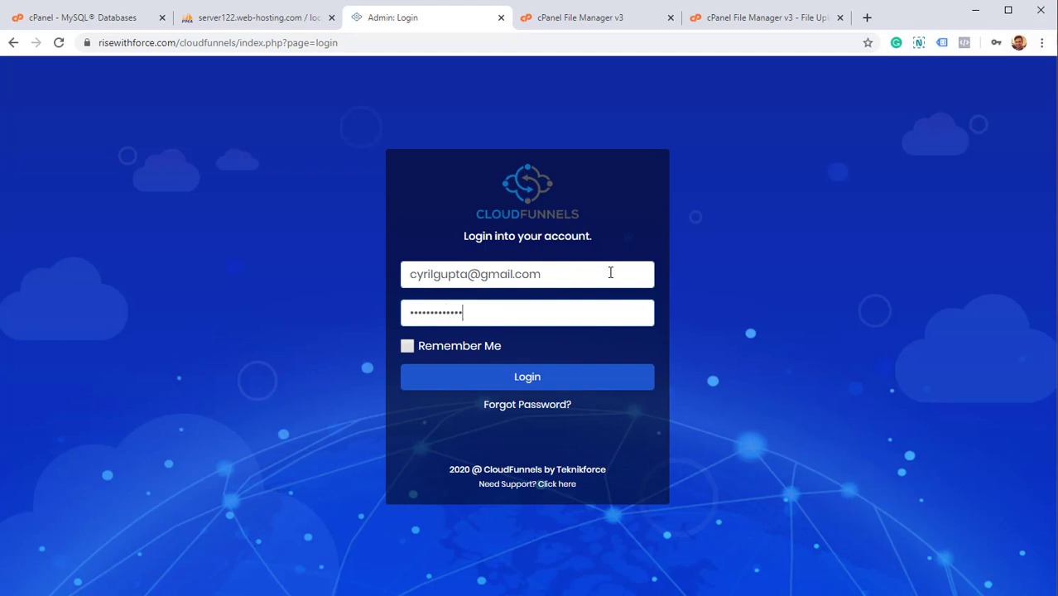
{"action": "key", "text": "Return"}
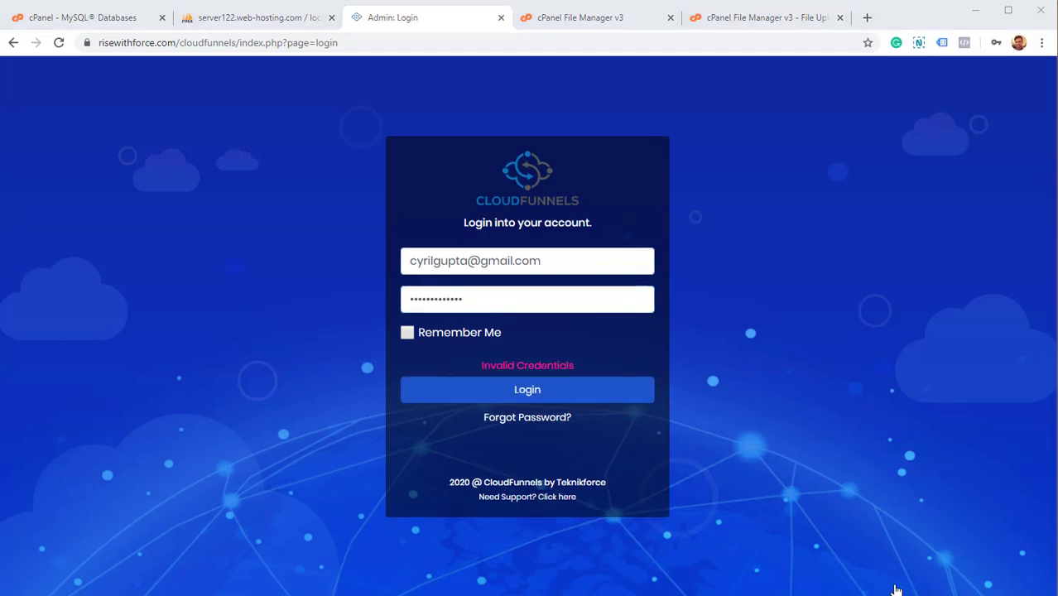
{"action": "type", "text": "*"}
{"action": "key", "text": "Return"}
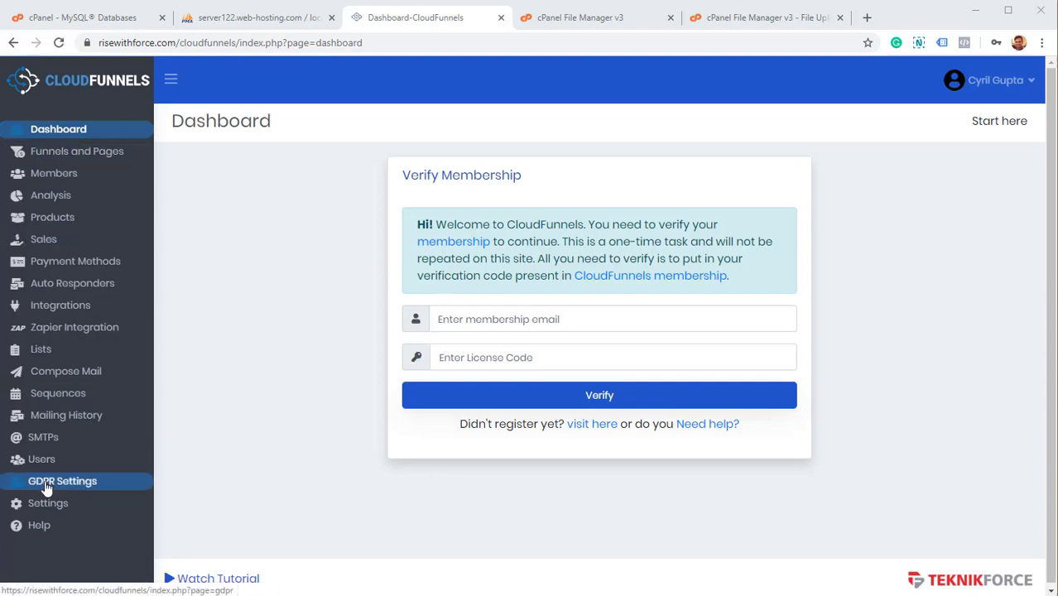
Enter the membership e-mail in the Verify Membership form and open a new browser tab.
{"action": "right_click", "coordinate": [79, 250]}
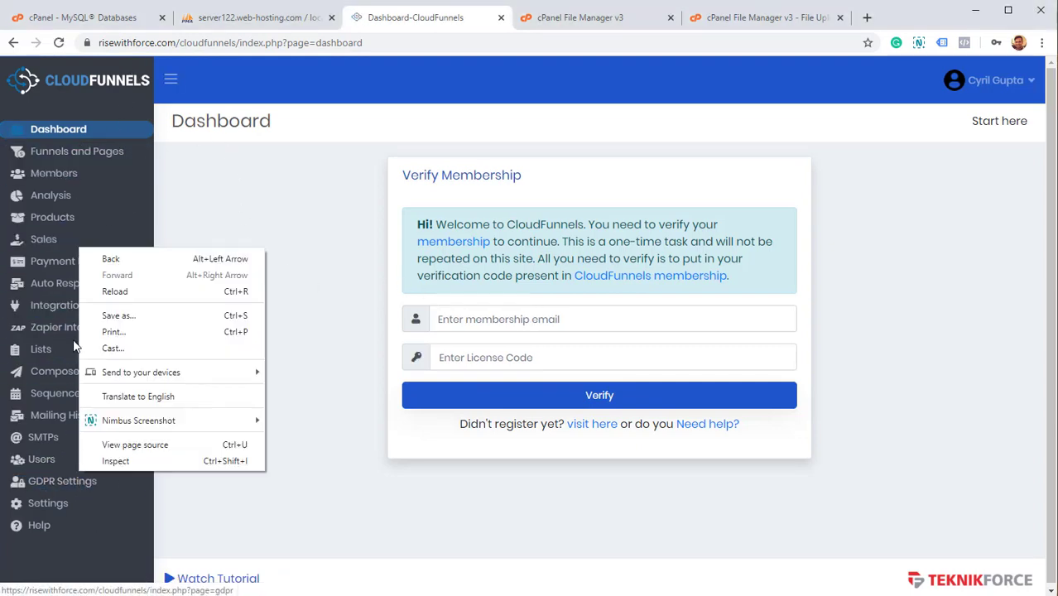
{"action": "left_click", "coordinate": [191, 191]}
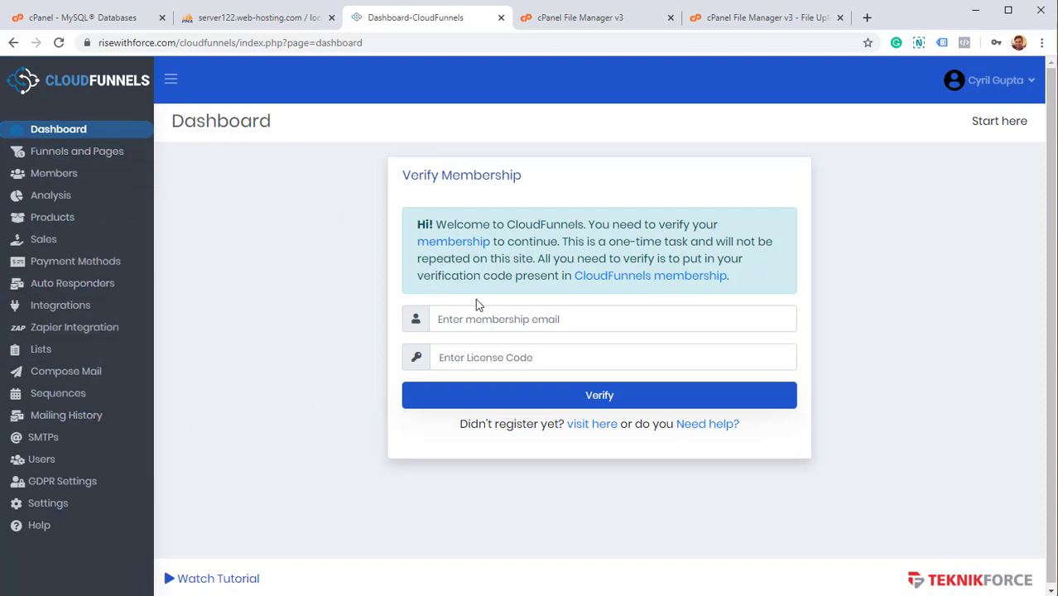
{"action": "left_click", "coordinate": [494, 324]}
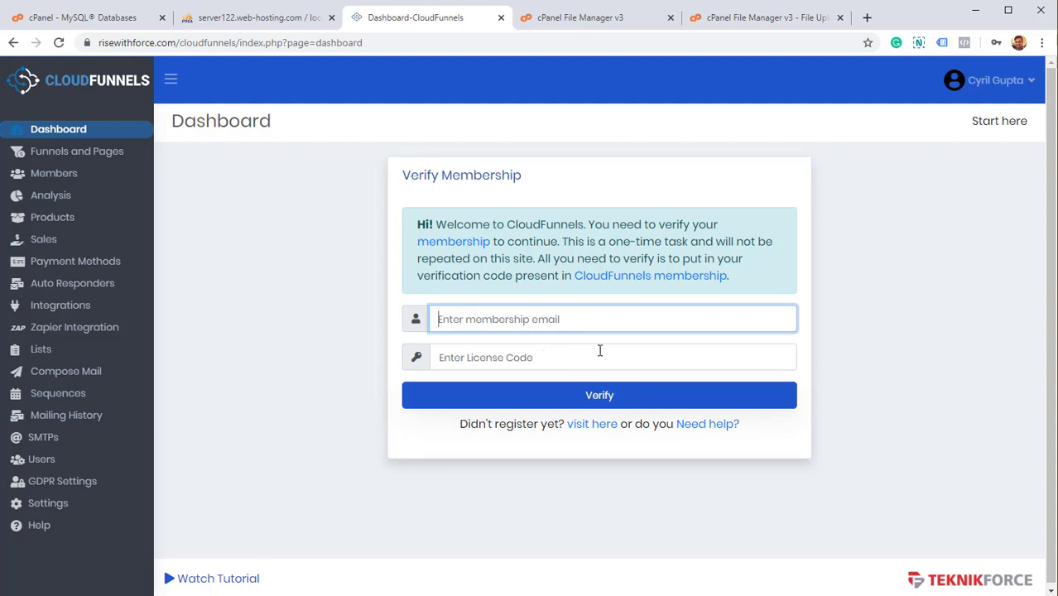
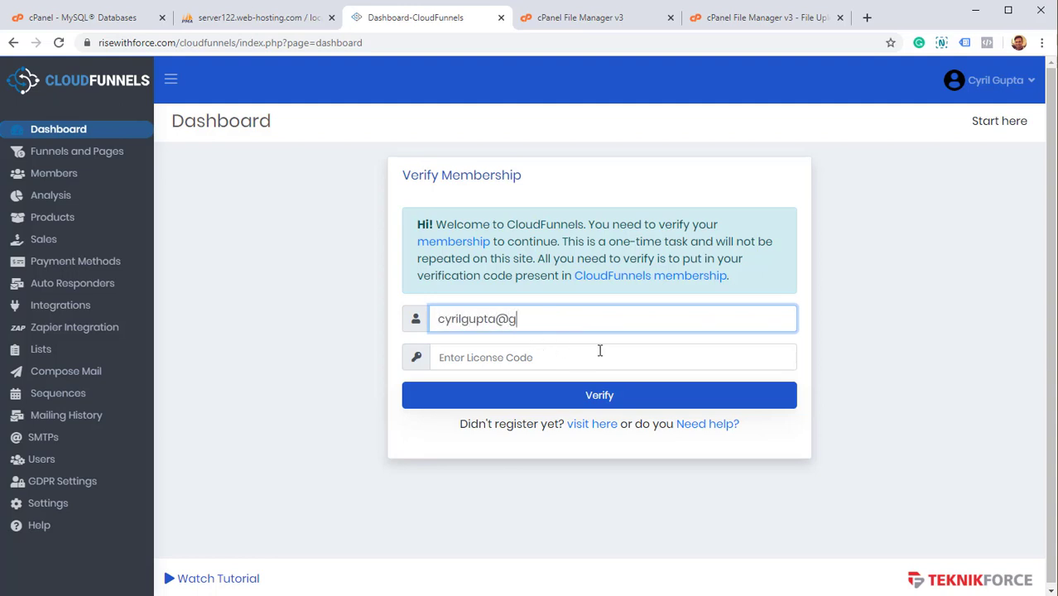
{"action": "key", "text": "ctrl+t"}
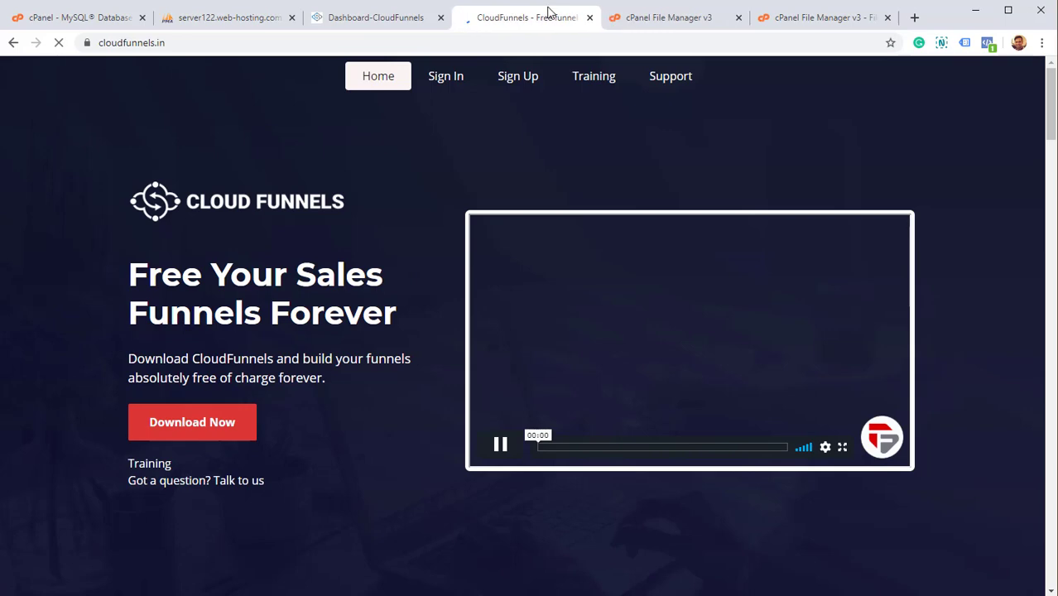
Sign in to cloudfunnels.in with the Google account, then switch back to the Verify Membership tab.
{"action": "left_click", "coordinate": [452, 82]}
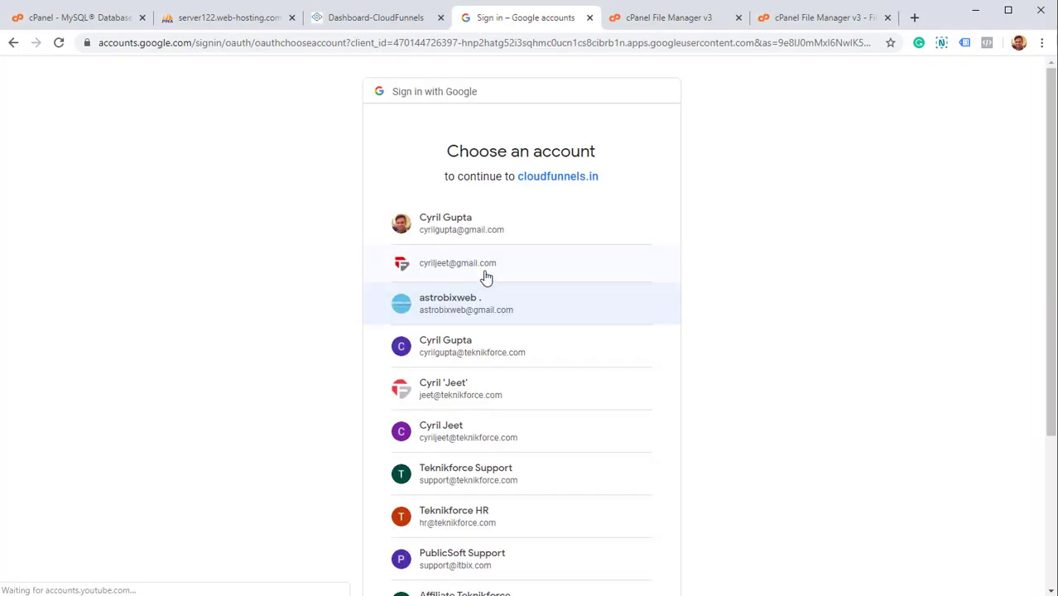
{"action": "left_click", "coordinate": [470, 233]}
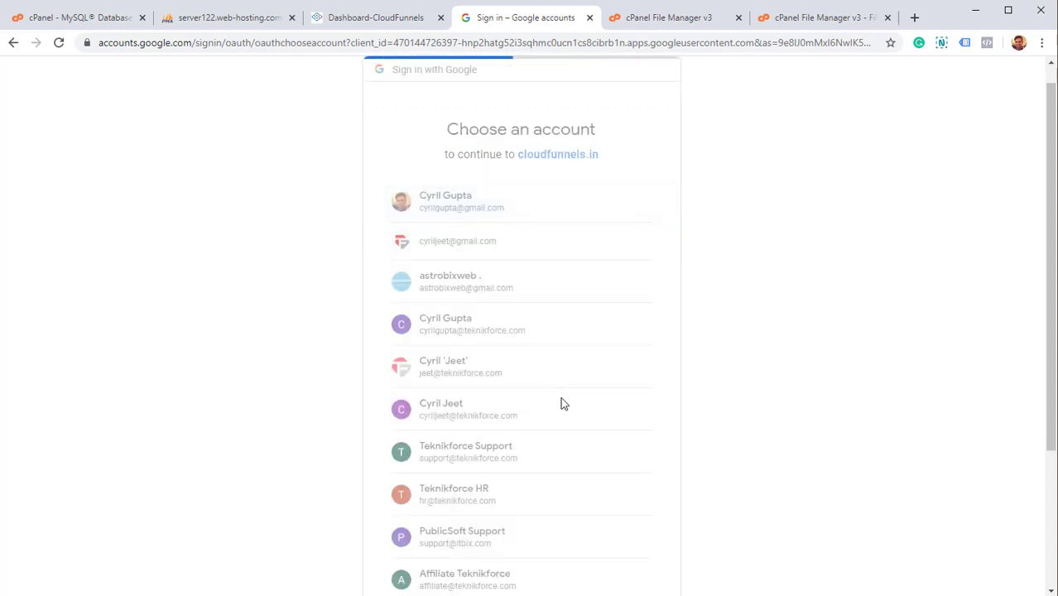
{"action": "left_click", "coordinate": [371, 17]}
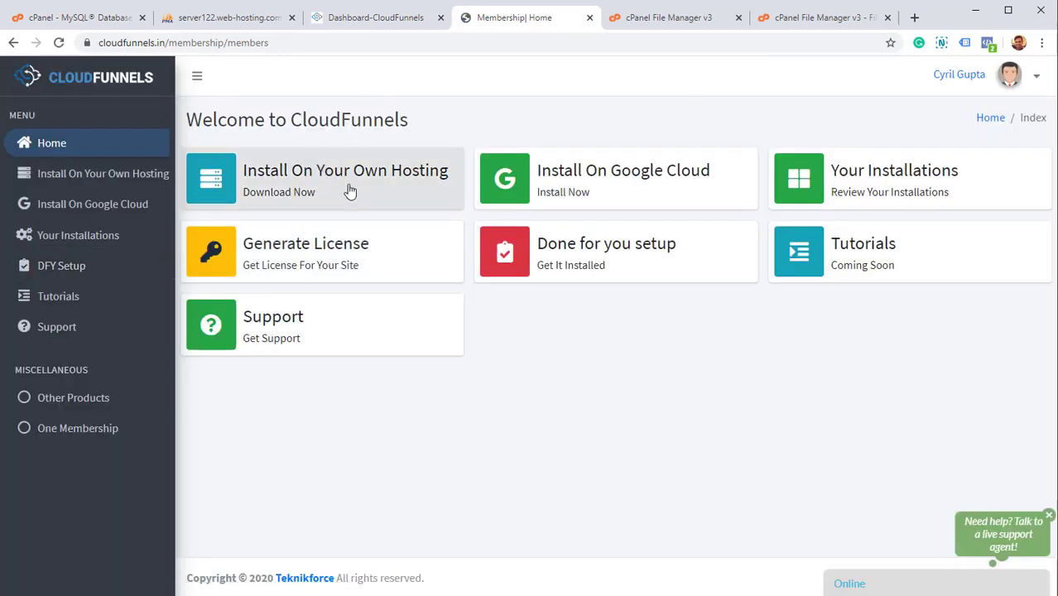
{"action": "left_click_drag", "start_coordinate": [362, 186], "coordinate": [489, 265]}
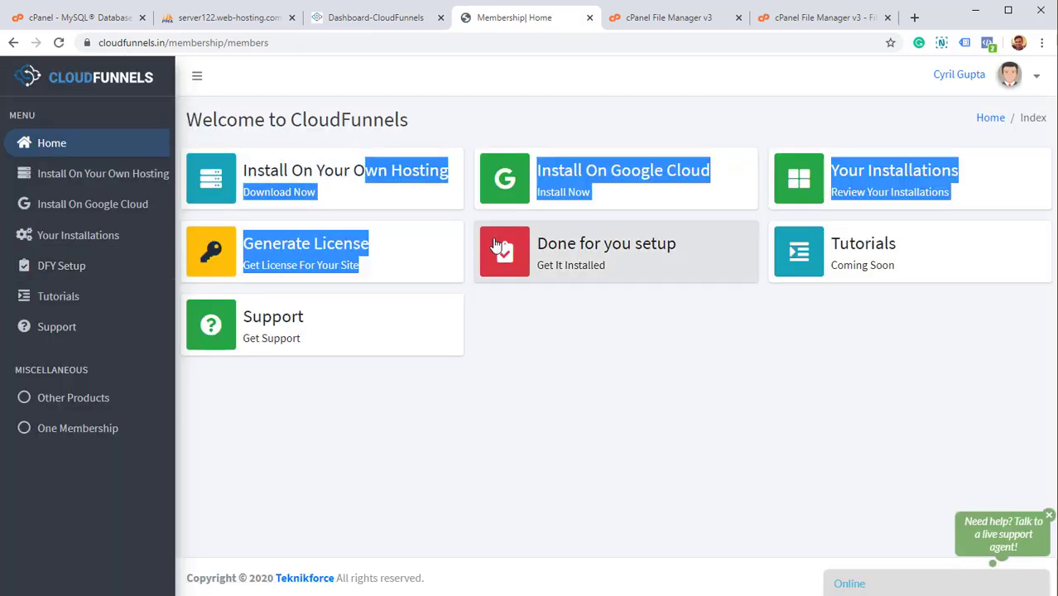
{"action": "left_click", "coordinate": [492, 296]}
{"action": "left_click", "coordinate": [359, 18]}
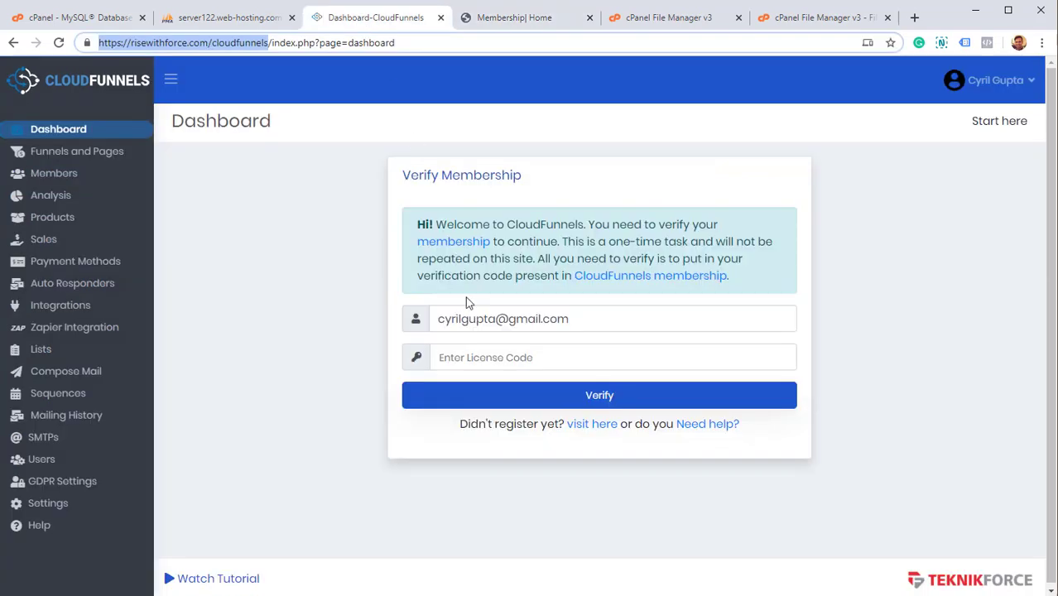
{"action": "left_click", "coordinate": [503, 357]}
{"action": "left_click", "coordinate": [497, 19]}
{"action": "left_click", "coordinate": [374, 18]}
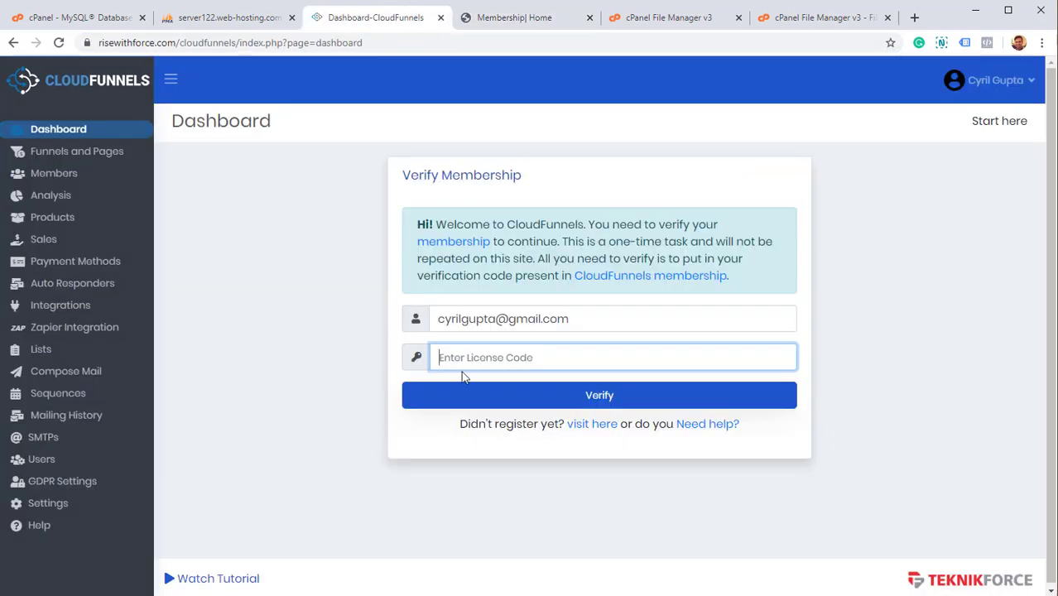
{"action": "left_click", "coordinate": [500, 20]}
{"action": "left_click", "coordinate": [318, 251]}
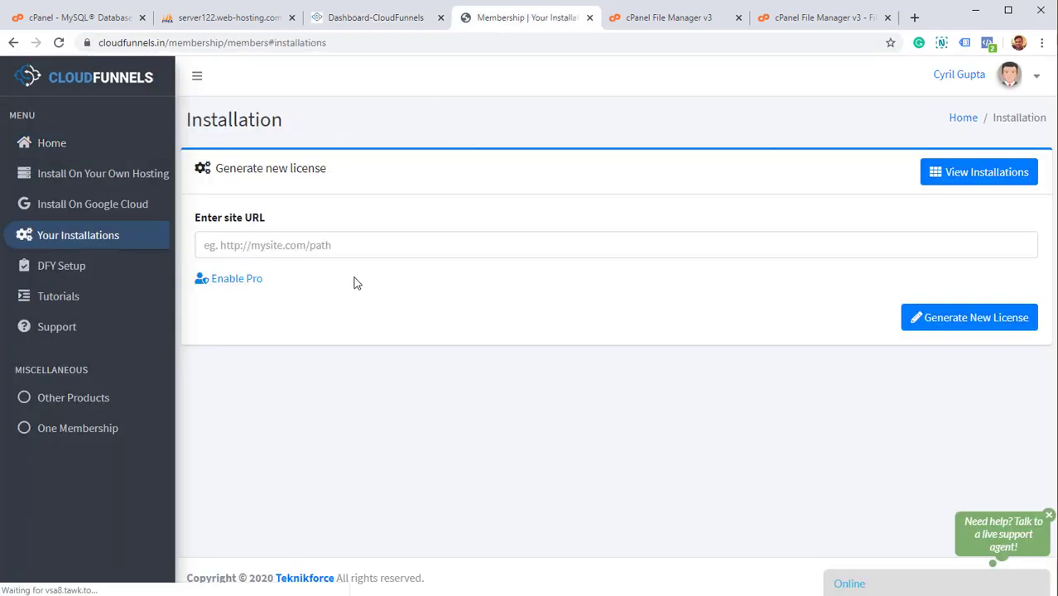
{"action": "left_click", "coordinate": [486, 240]}
{"action": "key", "text": "ctrl+v"}
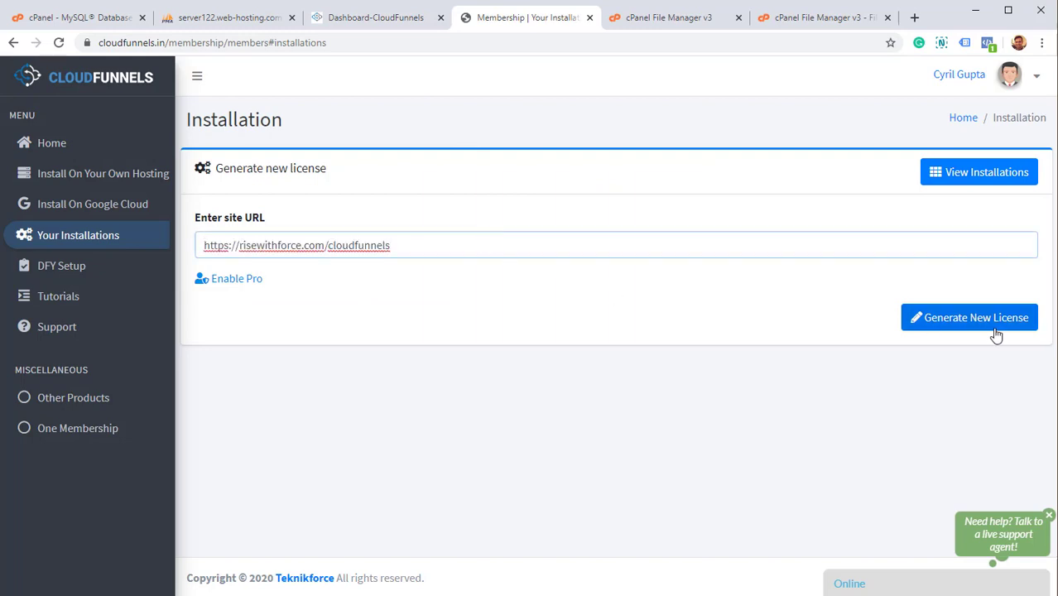
{"action": "left_click", "coordinate": [968, 327]}
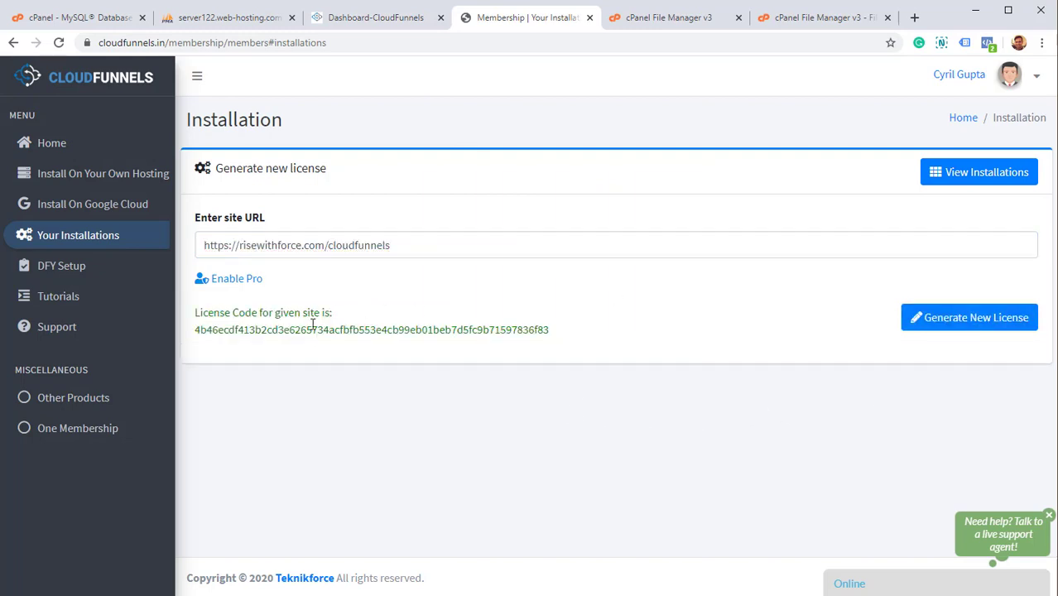
Paste the generated license code into License Code and verify the membership.
{"action": "double_click", "coordinate": [319, 329]}
{"action": "key", "text": "ctrl+c"}
{"action": "left_click", "coordinate": [374, 18]}
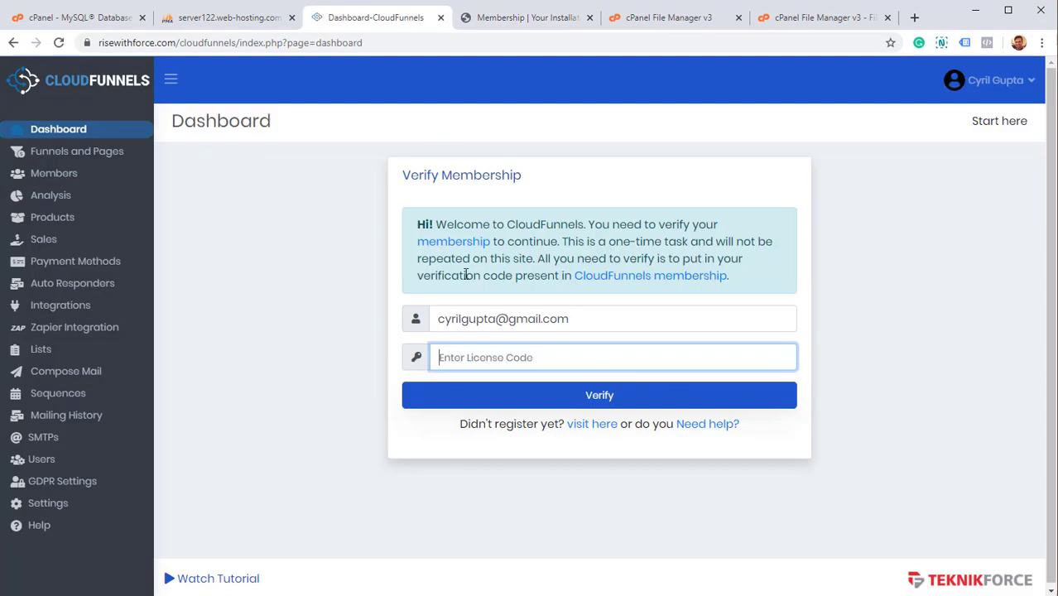
{"action": "key", "text": "ctrl+v"}
{"action": "left_click", "coordinate": [543, 395]}
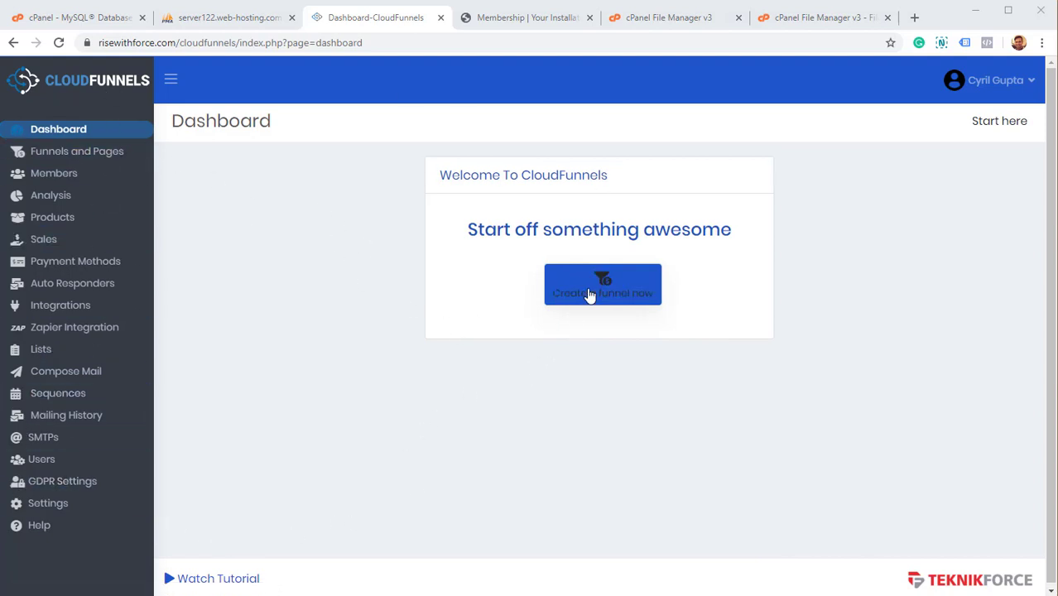
{"action": "left_click", "coordinate": [590, 295]}
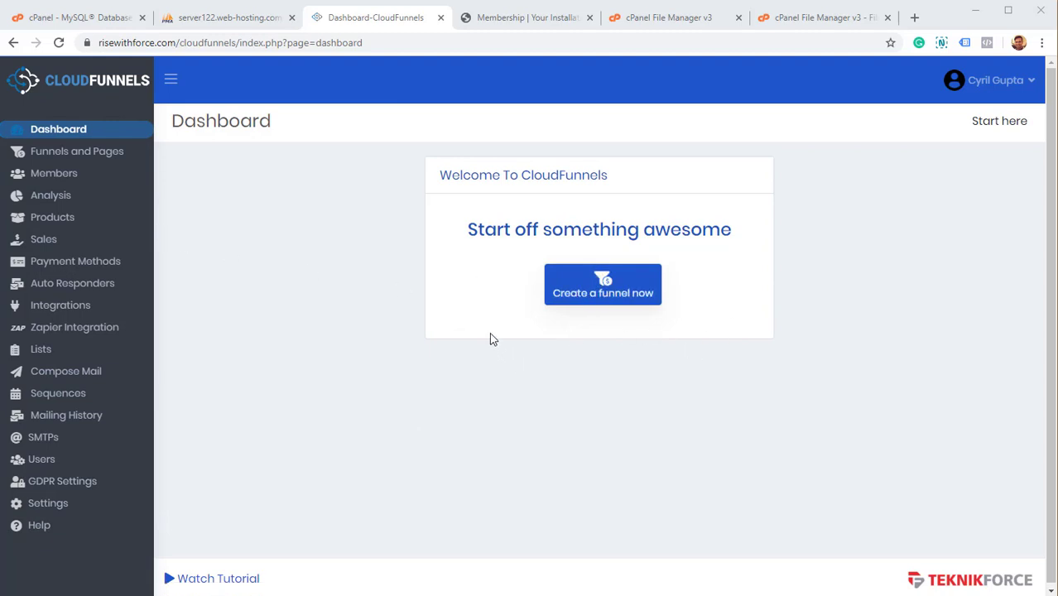